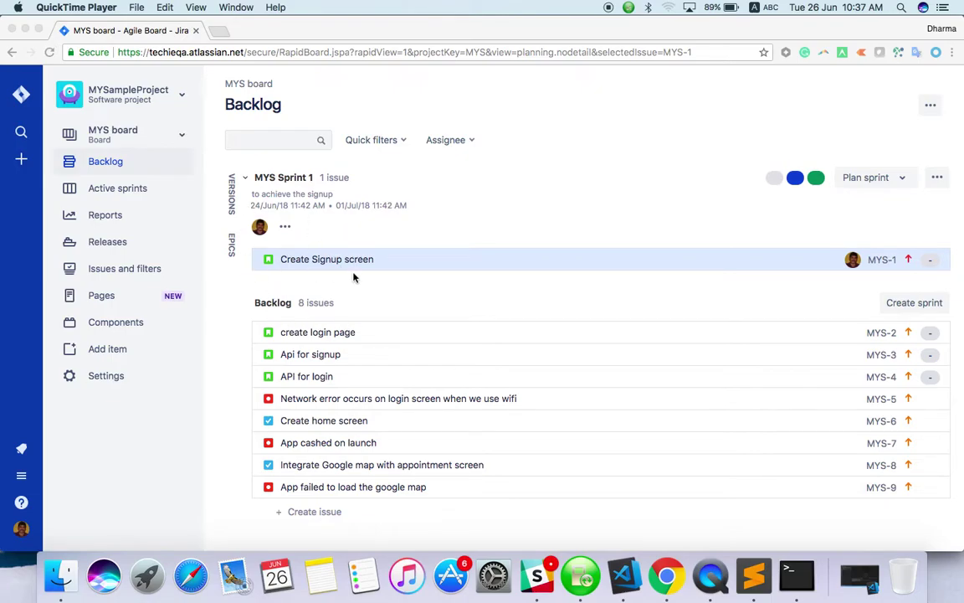
# Step: Reload the backlog and create a new empty sprint, MYS Sprint 2
pyautogui.click(166, 95)
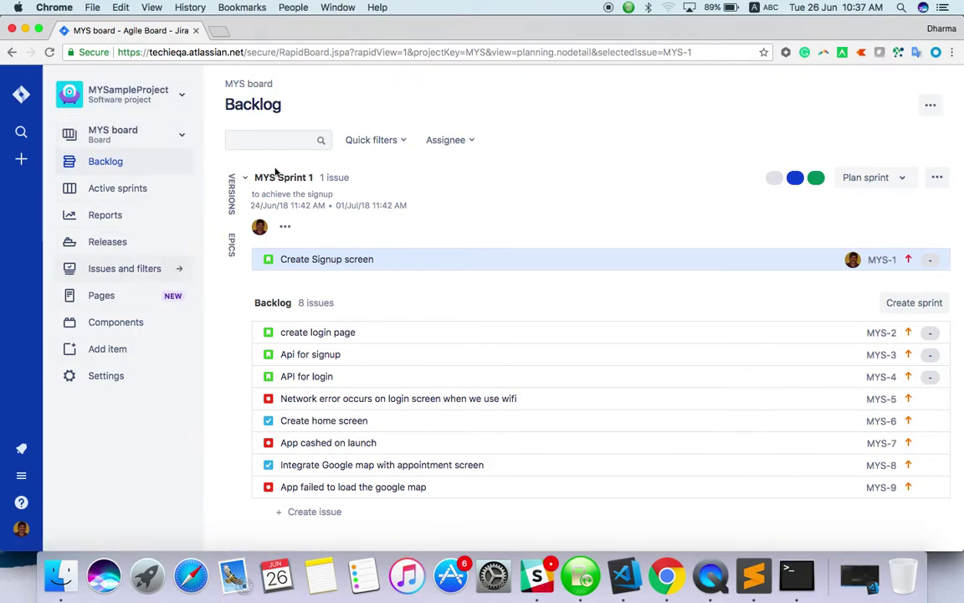
pyautogui.click(118, 164)
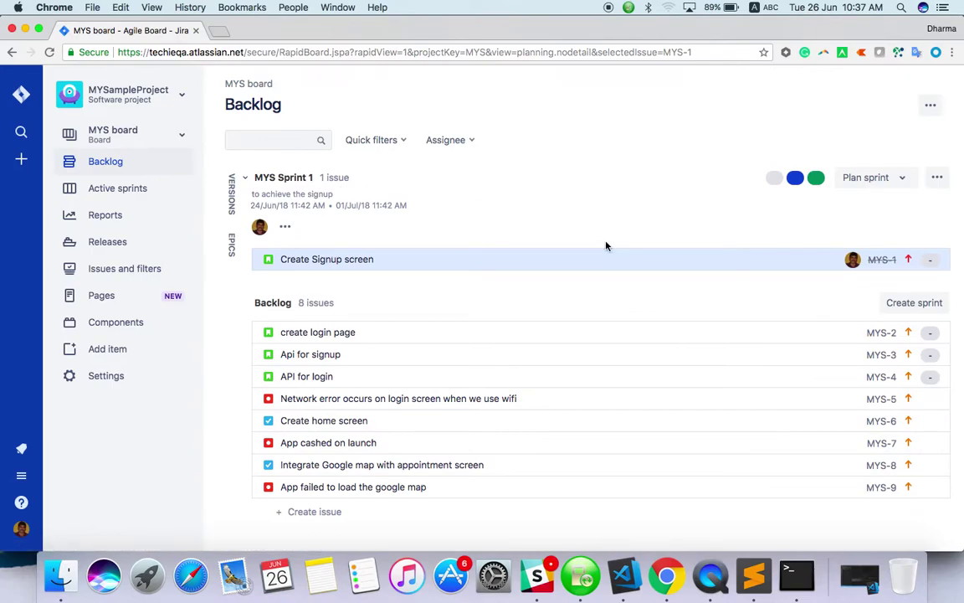
pyautogui.click(911, 306)
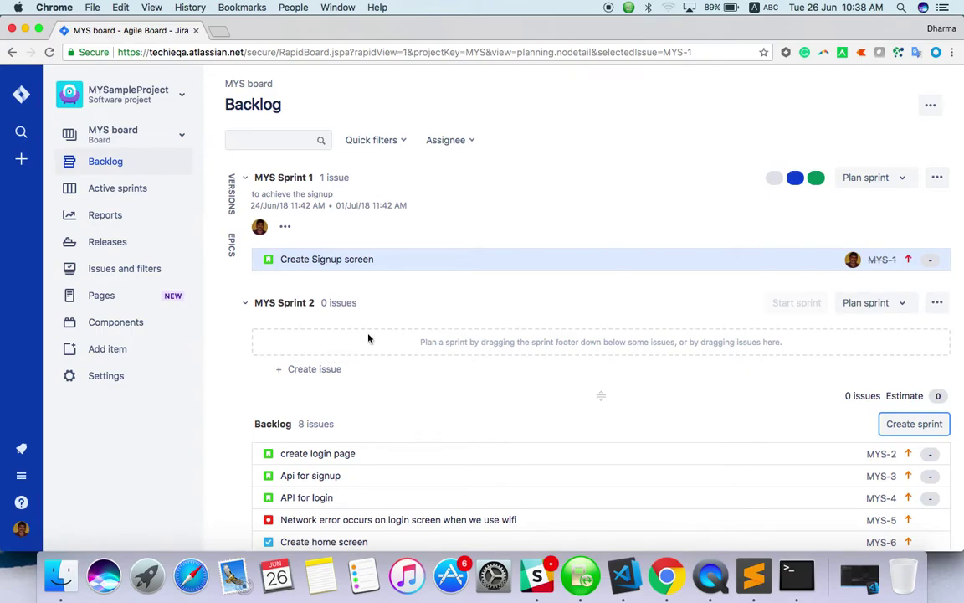
# Step: Drag create login page, Api for signup and API for login from Backlog into MYS Sprint 2
pyautogui.scroll(-5, 367, 338)
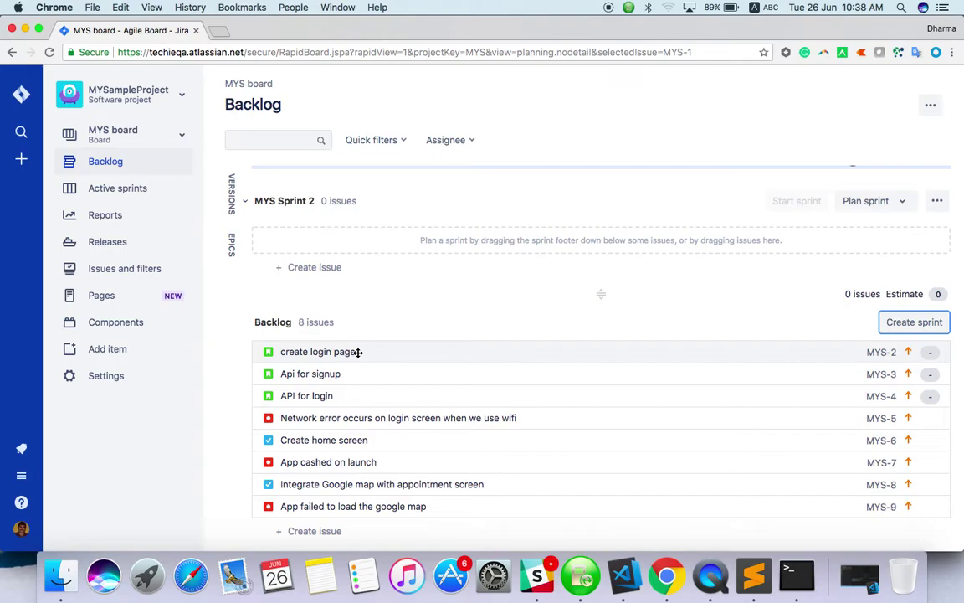
pyautogui.moveTo(357, 353)
pyautogui.mouseDown()
pyautogui.moveTo(365, 249)
pyautogui.moveTo(366, 333)
pyautogui.mouseUp()
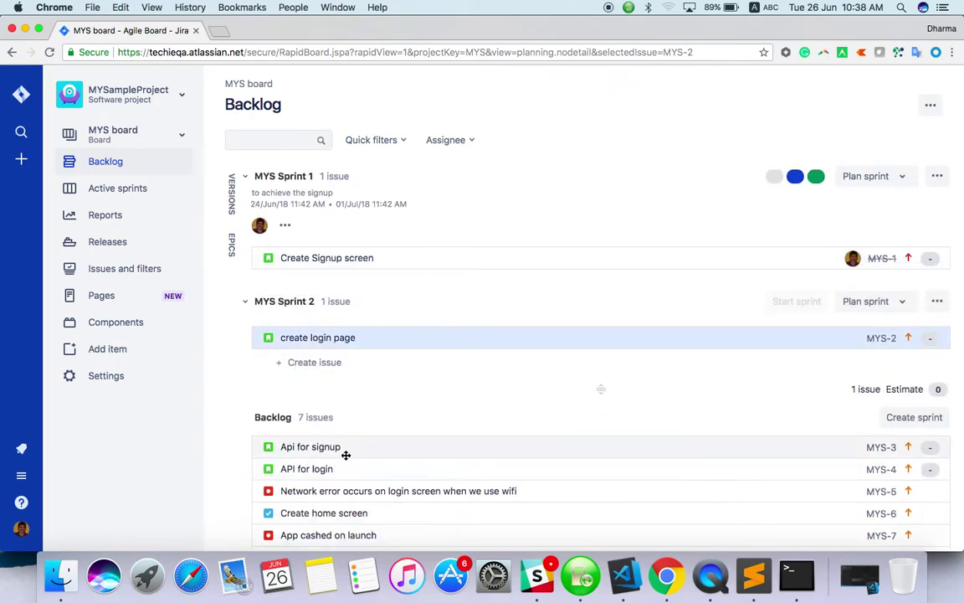
pyautogui.moveTo(345, 454); pyautogui.dragTo(355, 364)
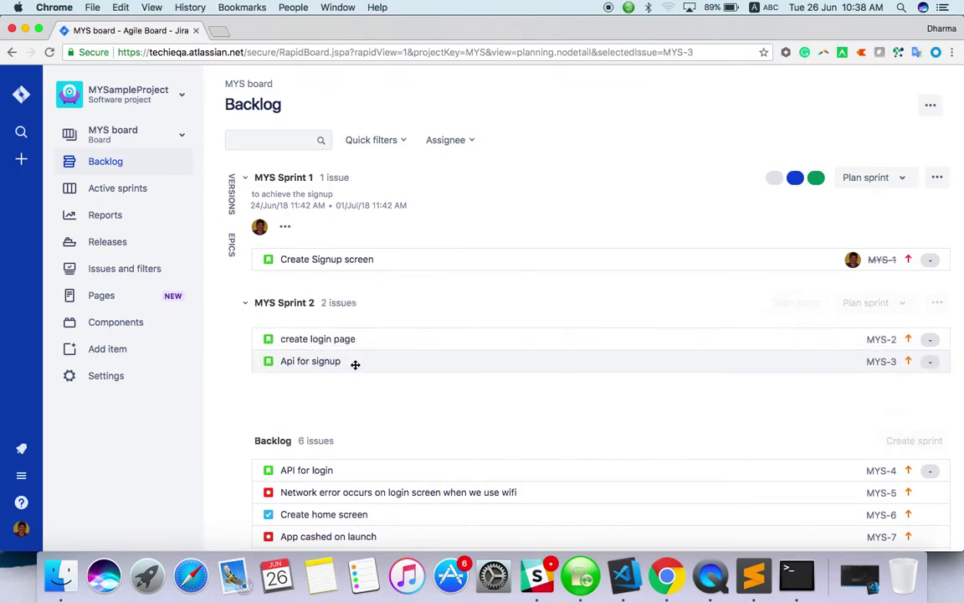
pyautogui.moveTo(327, 469); pyautogui.dragTo(324, 387)
pyautogui.scroll(-2, 329, 393)
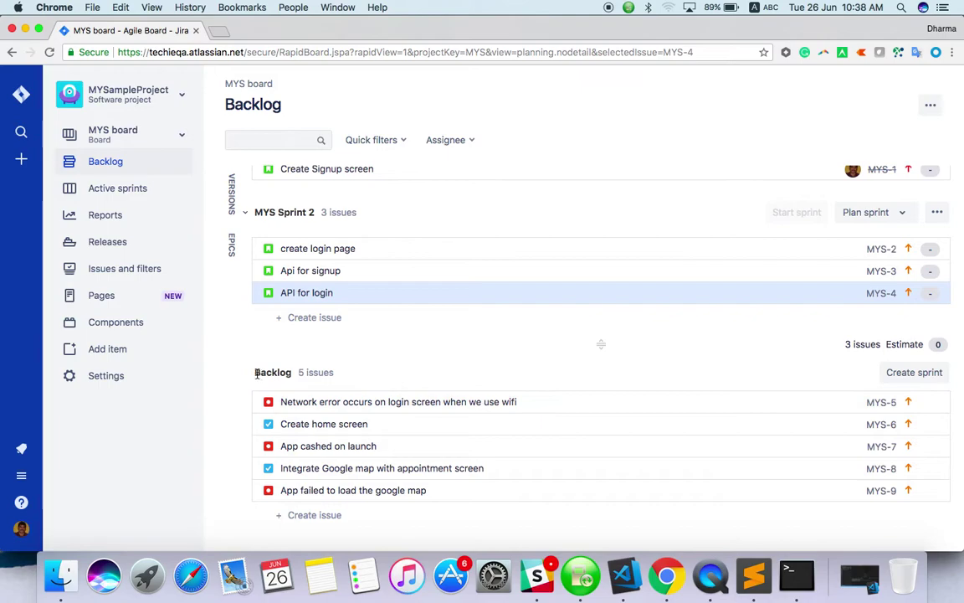
pyautogui.moveTo(255, 372); pyautogui.dragTo(291, 373)
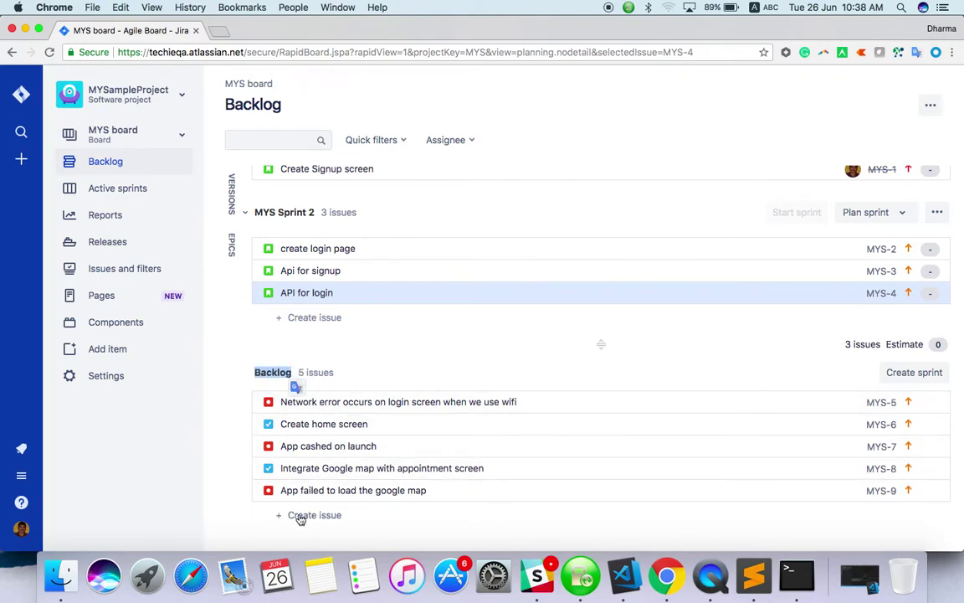
pyautogui.click(366, 375)
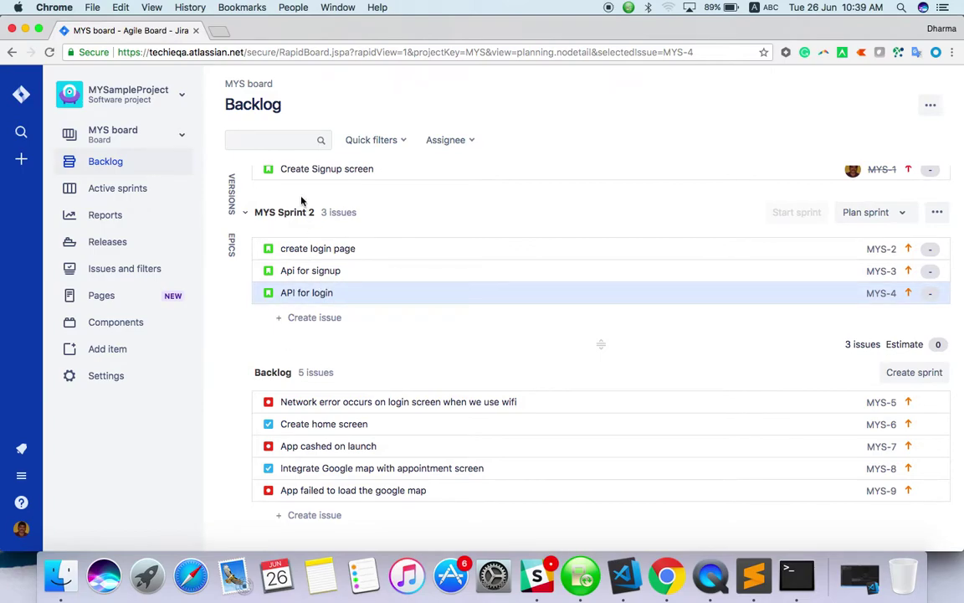
# Step: Assign create login page (MYS-2) to yourself with Assign to me
pyautogui.click(356, 249)
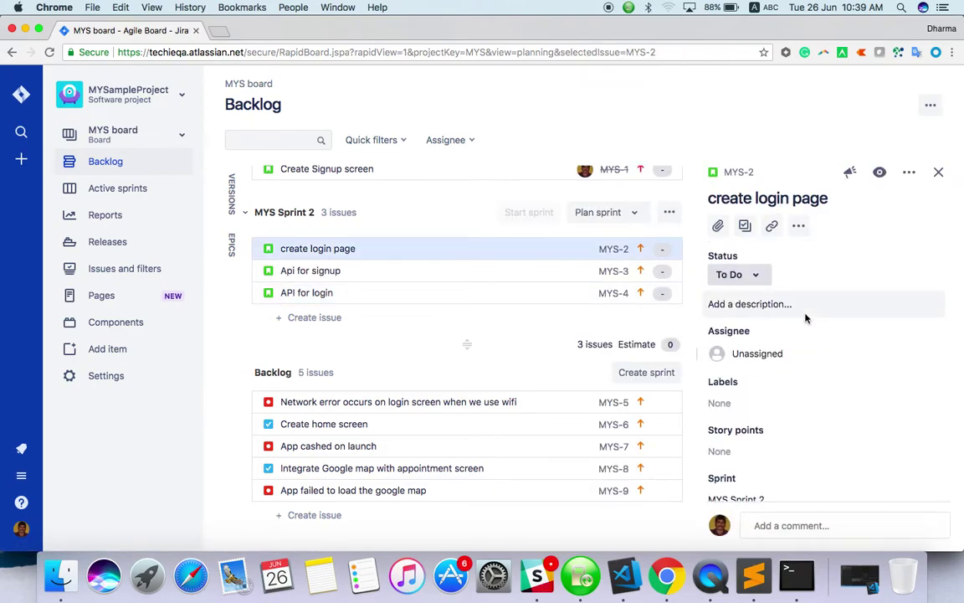
pyautogui.scroll(-2, 841, 302)
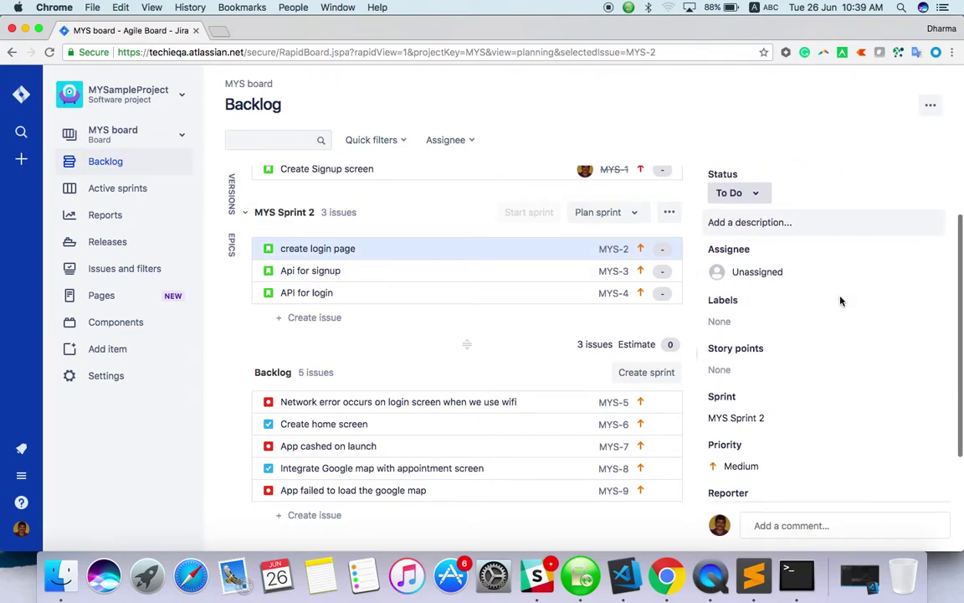
pyautogui.scroll(-3, 841, 301)
pyautogui.scroll(4, 842, 301)
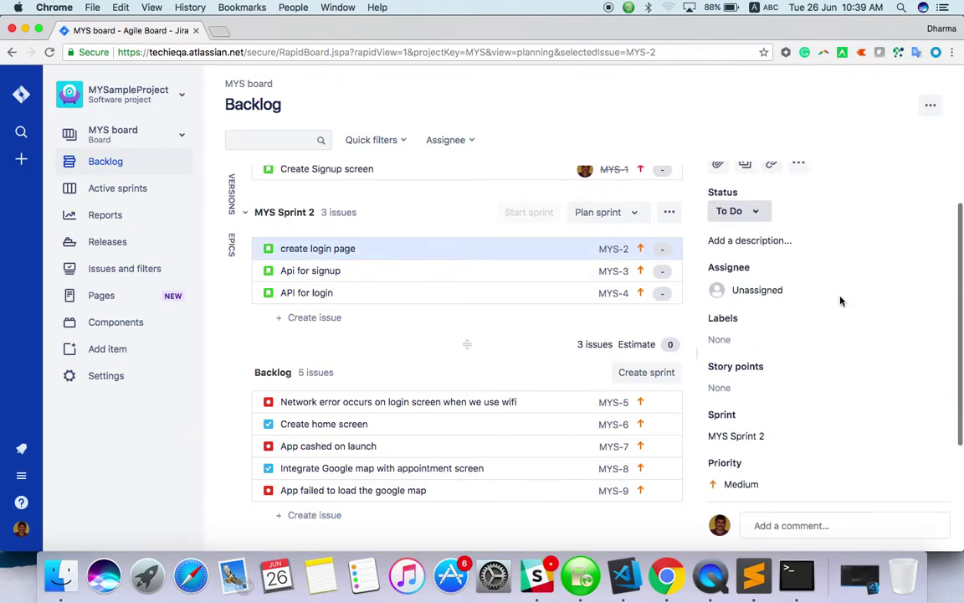
pyautogui.scroll(2, 842, 302)
pyautogui.click(757, 348)
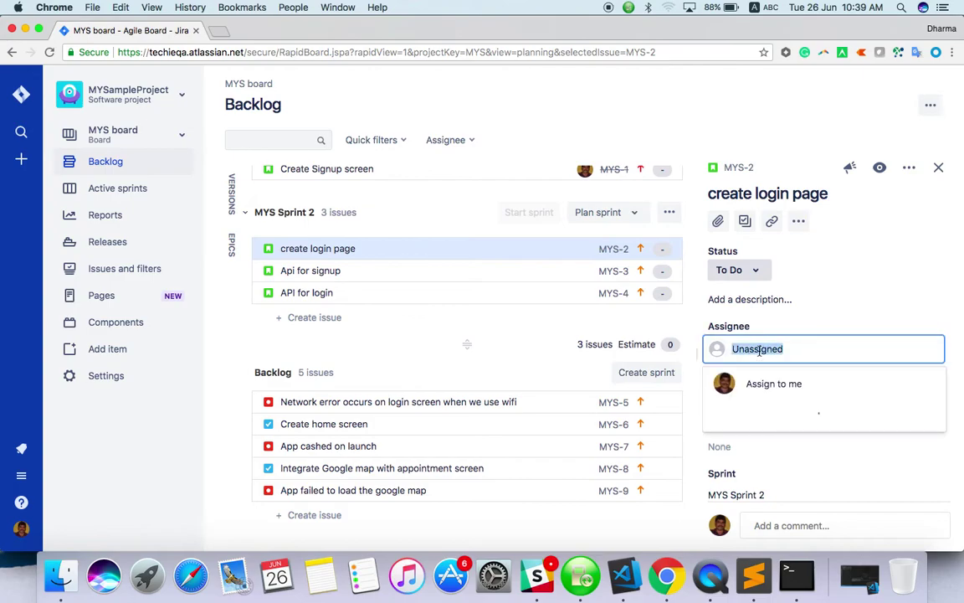
pyautogui.click(746, 385)
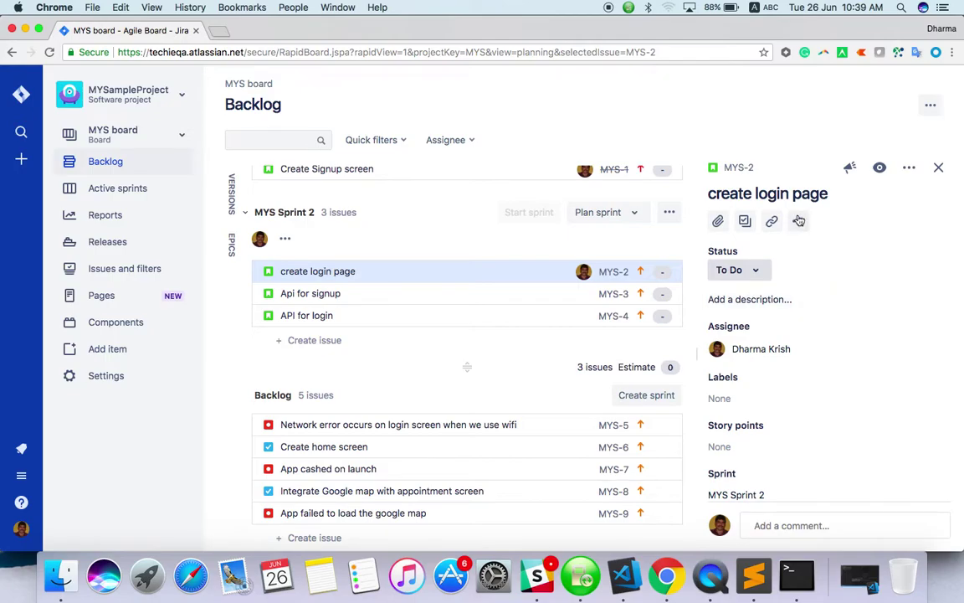
# Step: Open the Api for signup issue details
pyautogui.scroll(-5, 868, 288)
pyautogui.scroll(5, 868, 288)
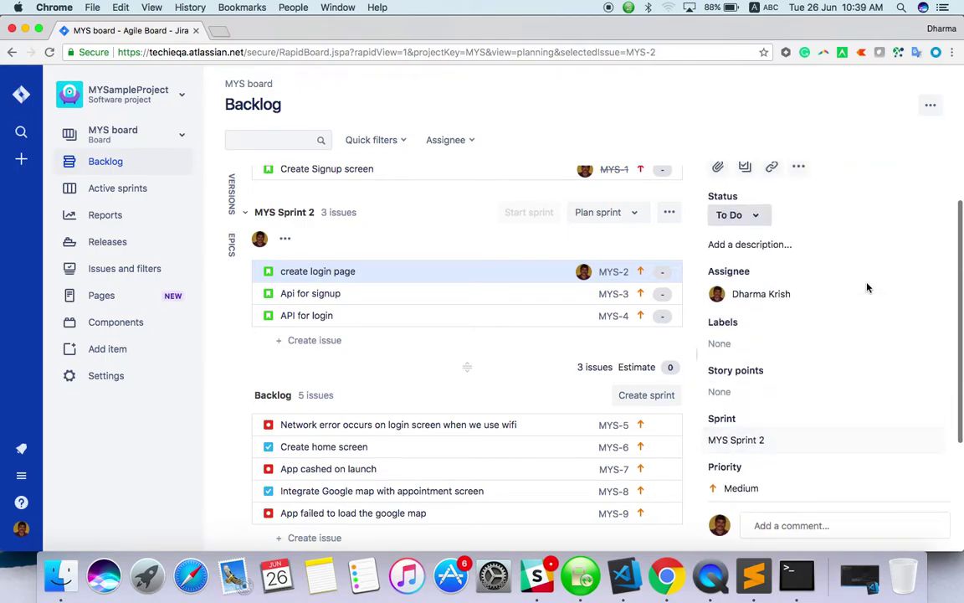
pyautogui.click(461, 294)
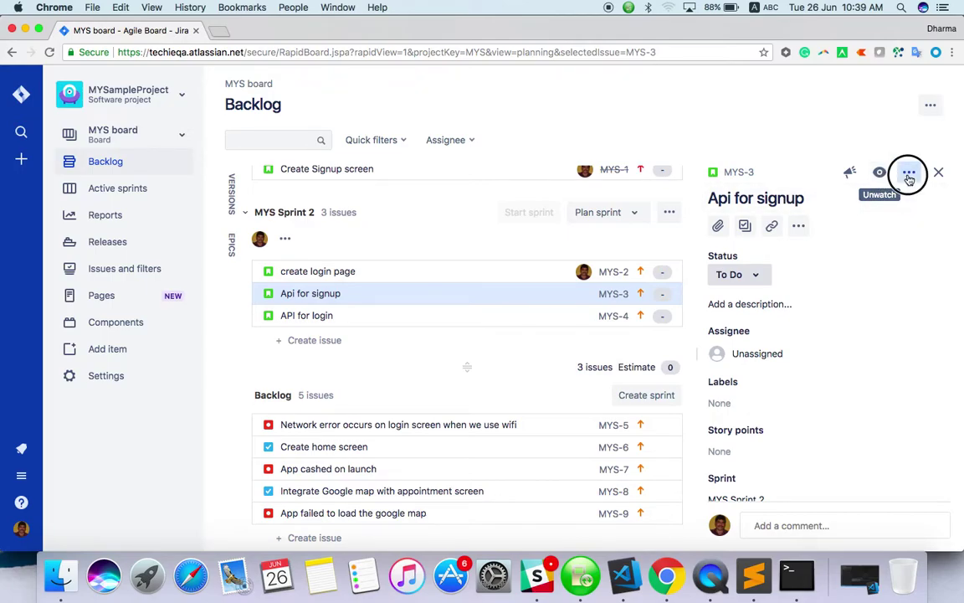
# Step: Add an empty 'is blocked by' linked-issue entry to Api for signup
pyautogui.click(909, 174)
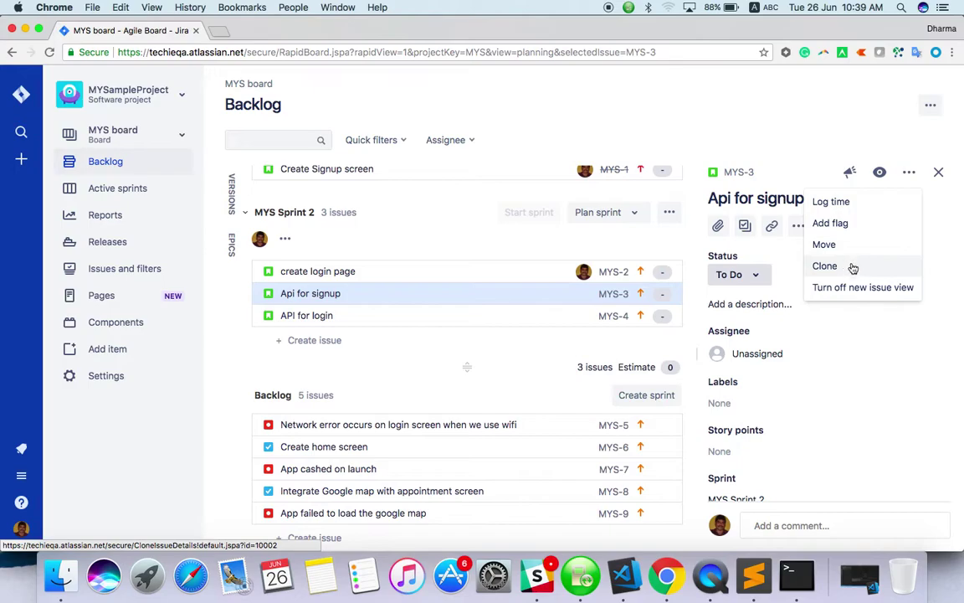
pyautogui.click(725, 119)
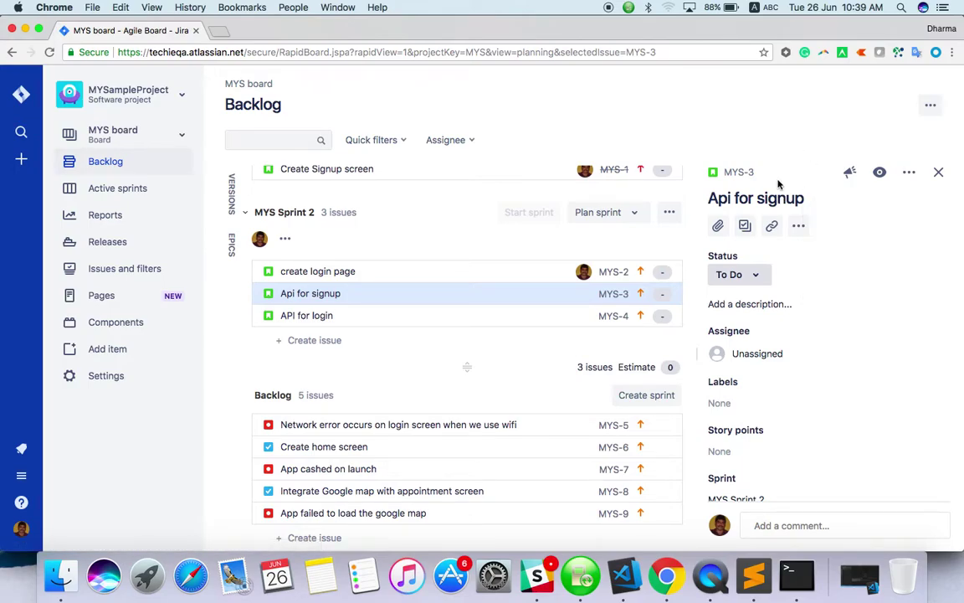
pyautogui.click(771, 227)
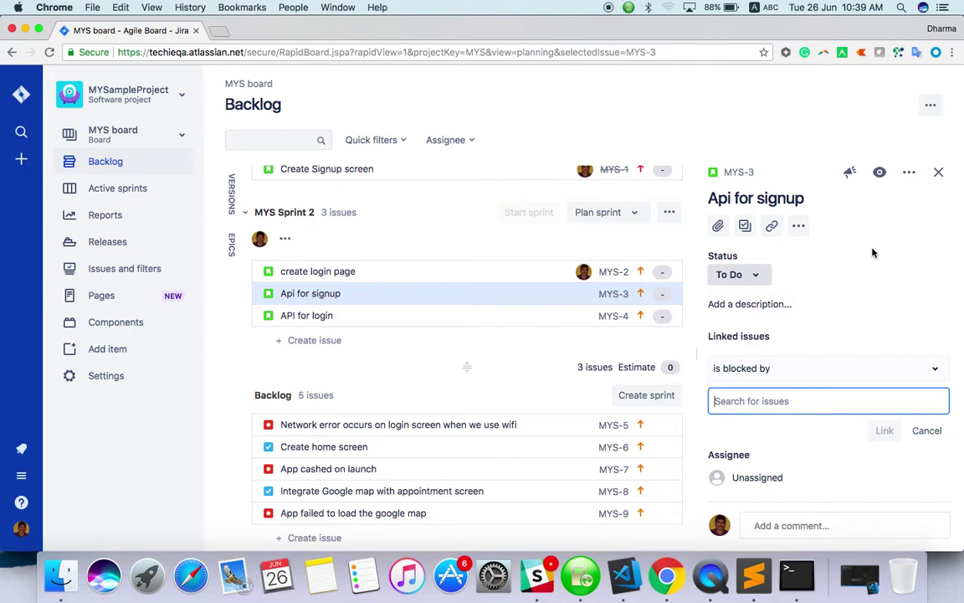
pyautogui.click(772, 226)
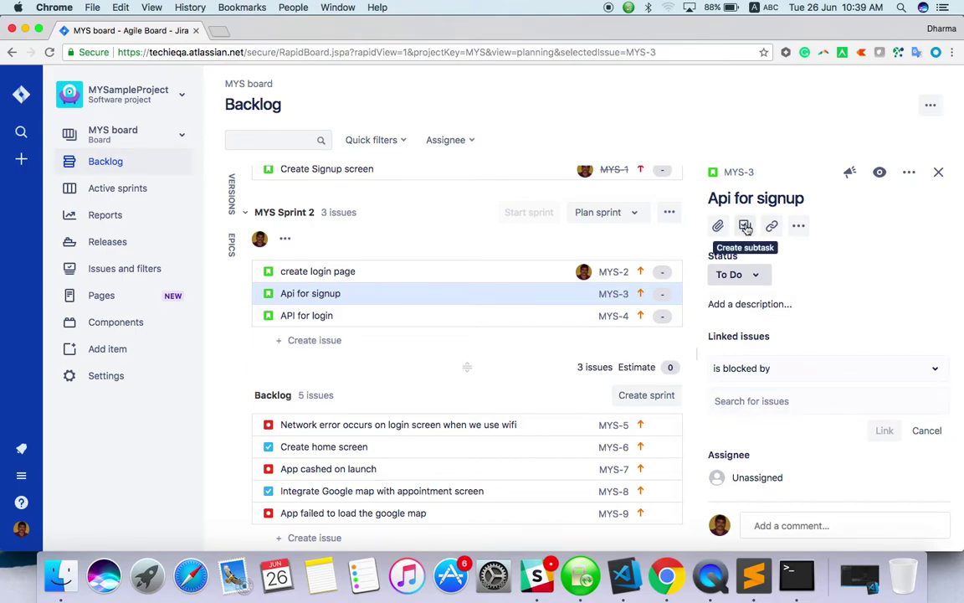
# Step: Create subtask 'Table for Signup' (MYS-10) under Api for signup, correcting the mistyped name
pyautogui.click(746, 227)
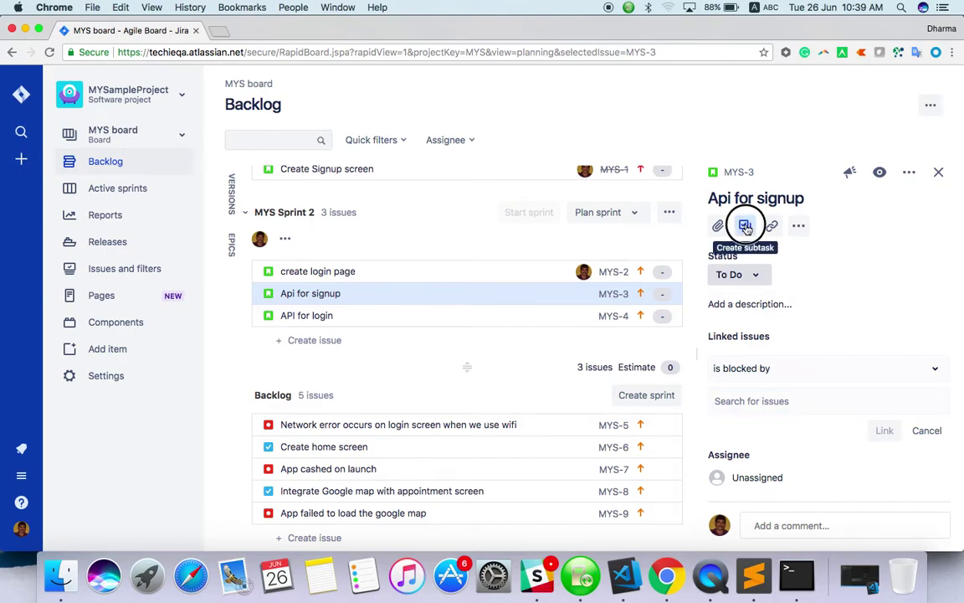
pyautogui.click(873, 262)
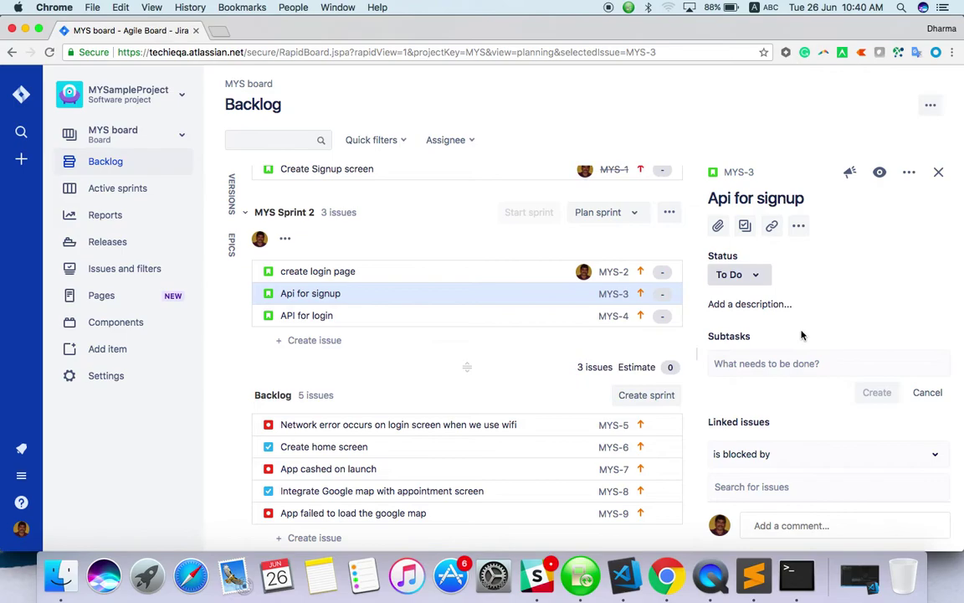
pyautogui.click(775, 361)
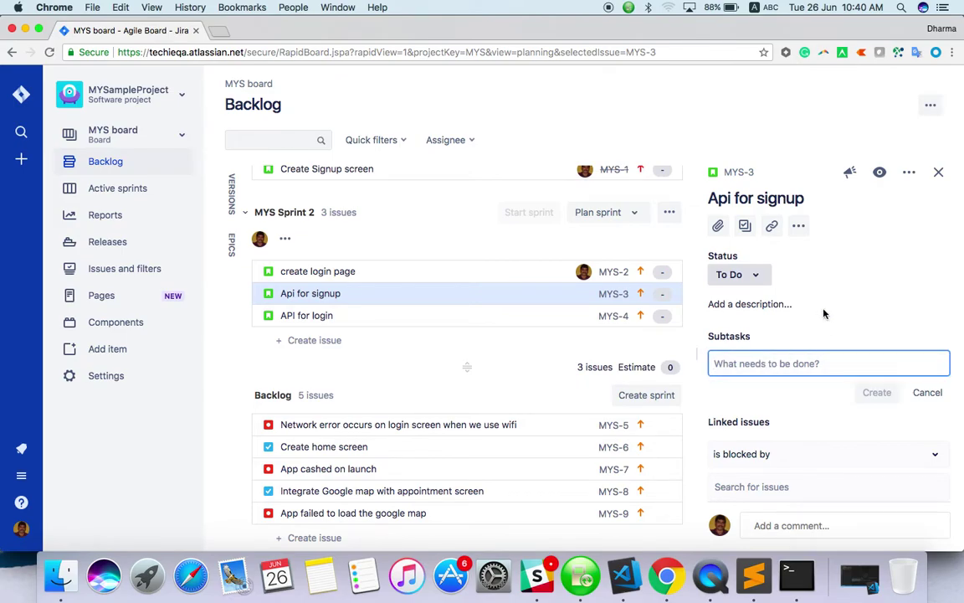
pyautogui.write('DB for Singu')
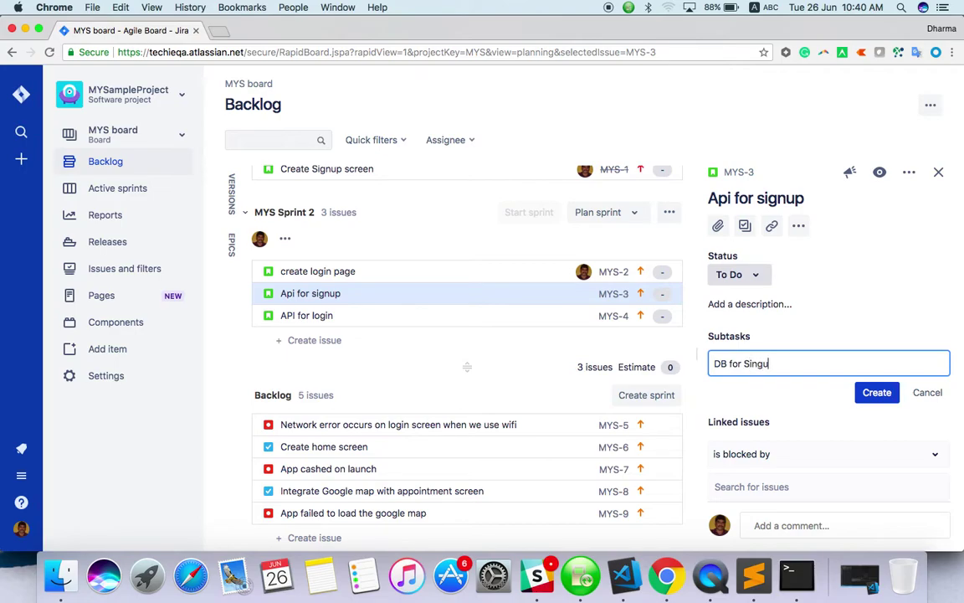
pyautogui.write('p')
pyautogui.press('super+a')
pyautogui.write('Table for Sing')
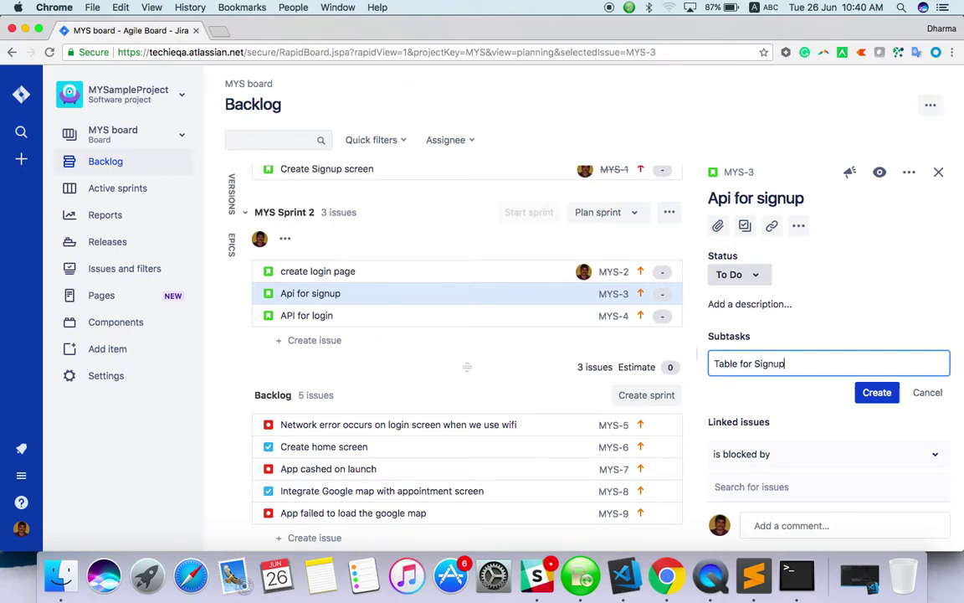
pyautogui.press('Return')
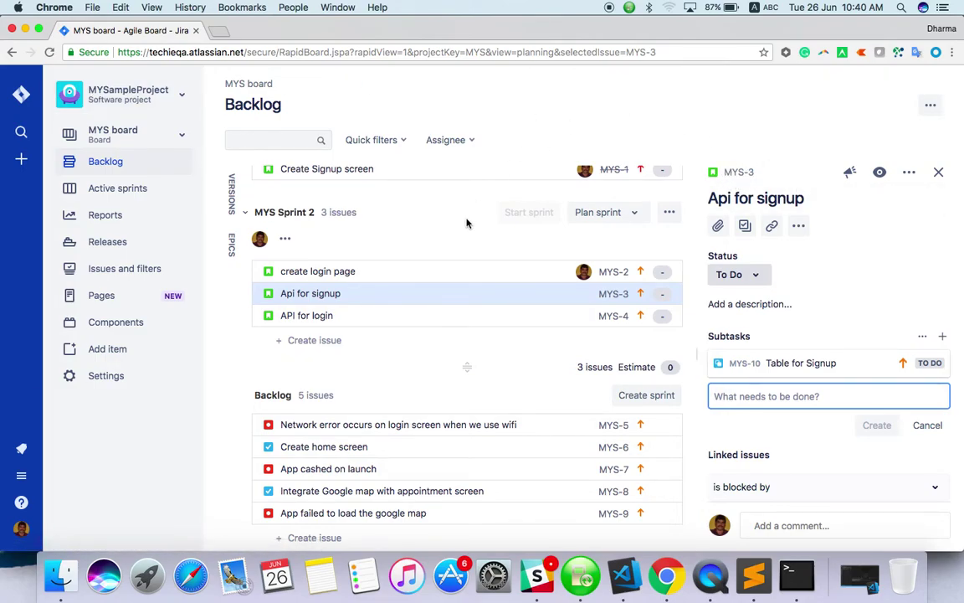
pyautogui.scroll(3, 460, 230)
pyautogui.click(513, 101)
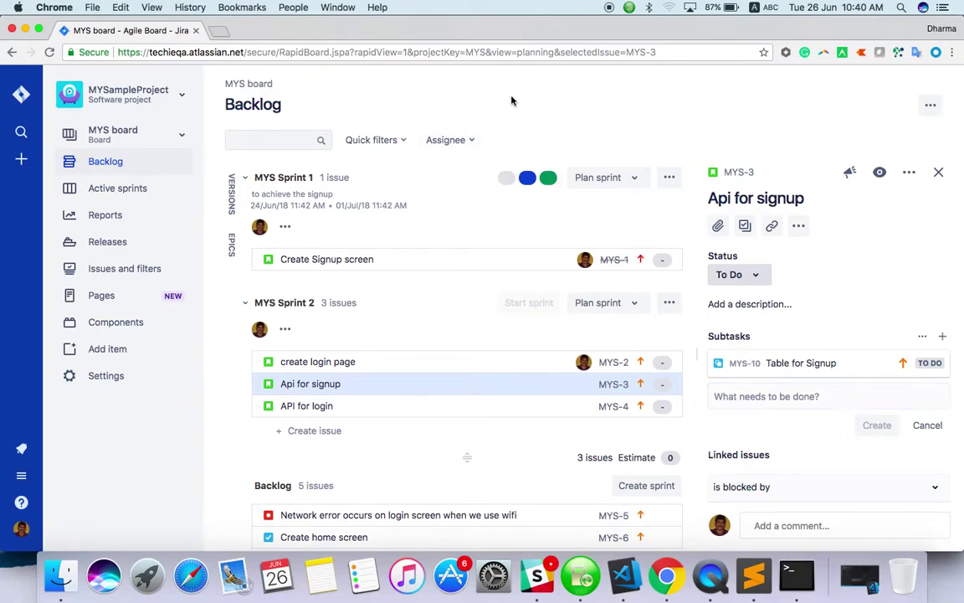
pyautogui.scroll(-4, 503, 288)
pyautogui.scroll(4, 502, 288)
pyautogui.rightClick(526, 306)
pyautogui.click(501, 230)
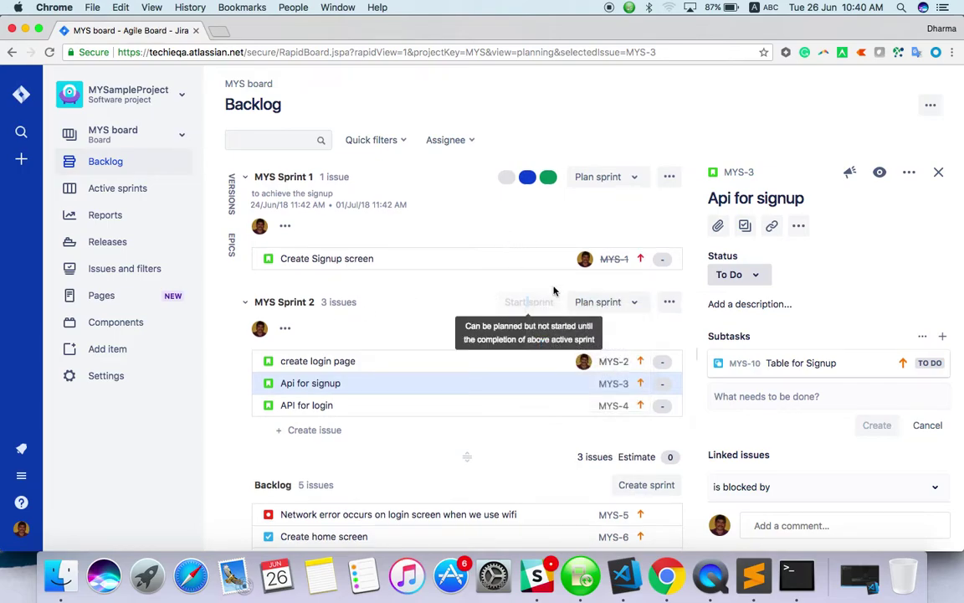
pyautogui.click(632, 308)
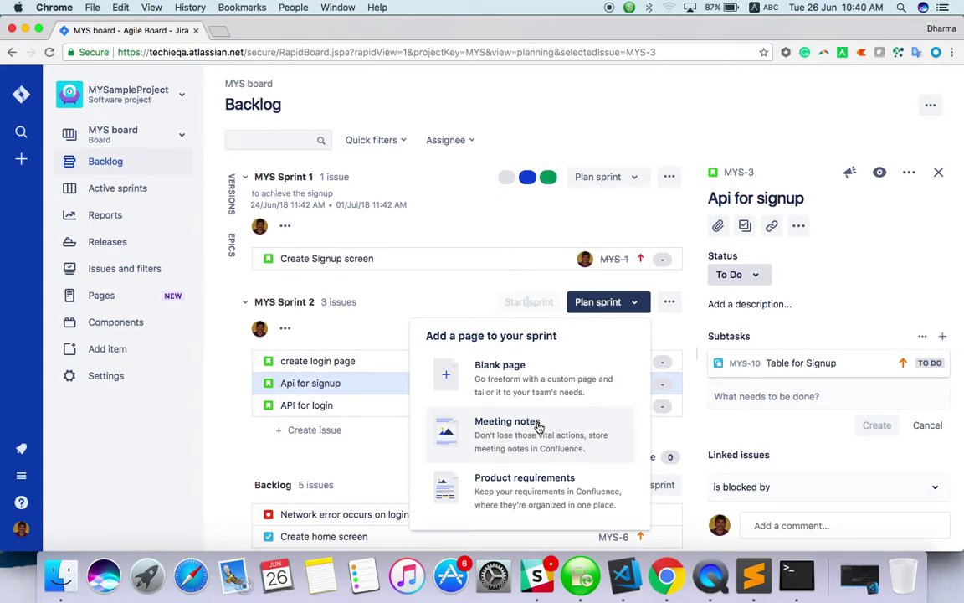
pyautogui.click(477, 285)
pyautogui.scroll(-3, 441, 398)
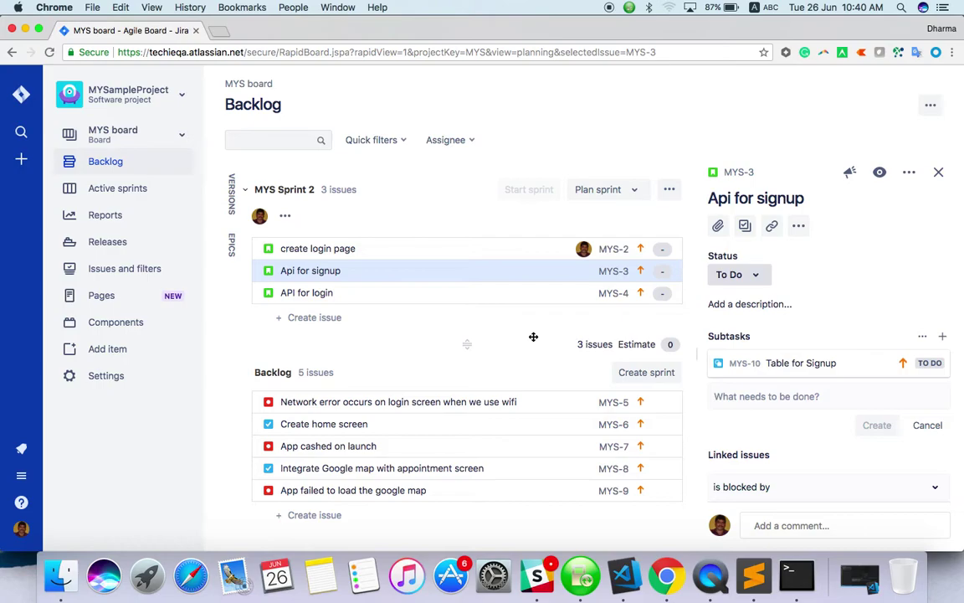
pyautogui.click(610, 192)
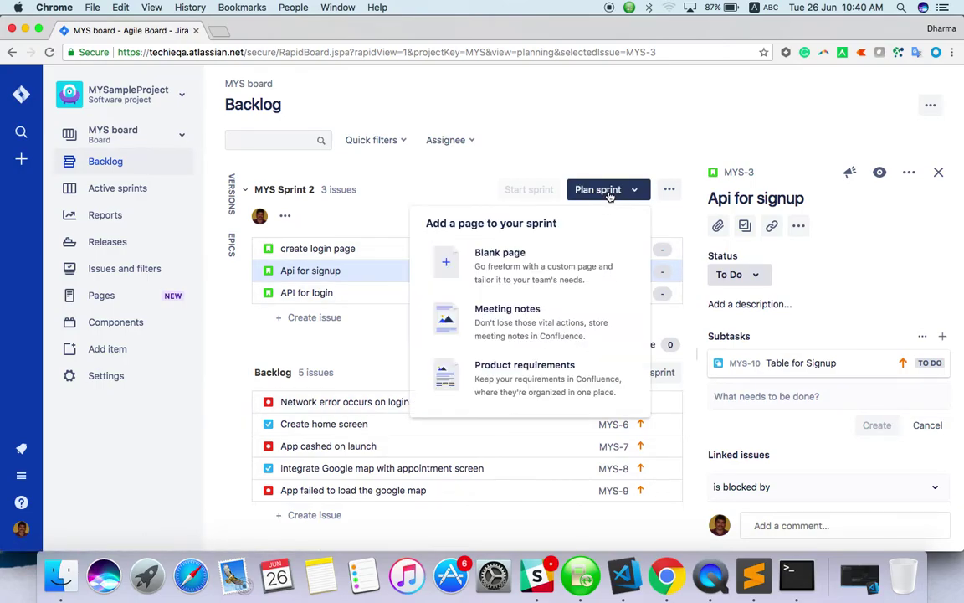
pyautogui.click(667, 189)
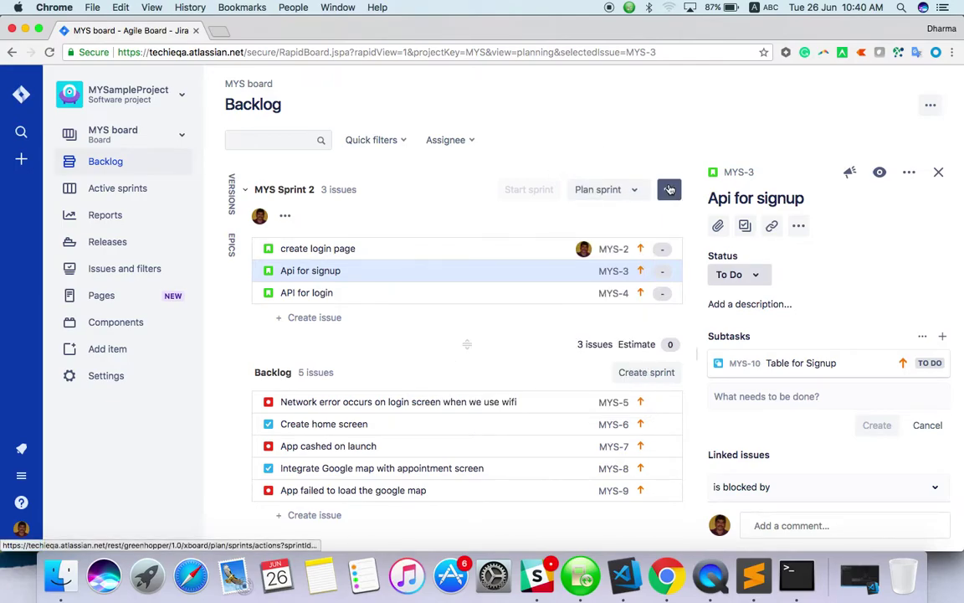
pyautogui.click(669, 190)
pyautogui.click(520, 321)
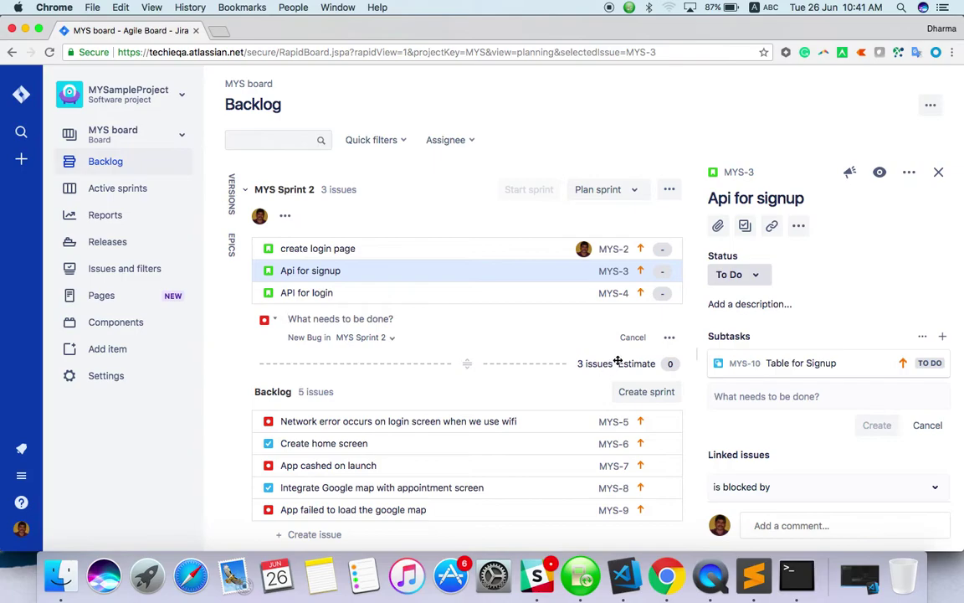
pyautogui.click(632, 336)
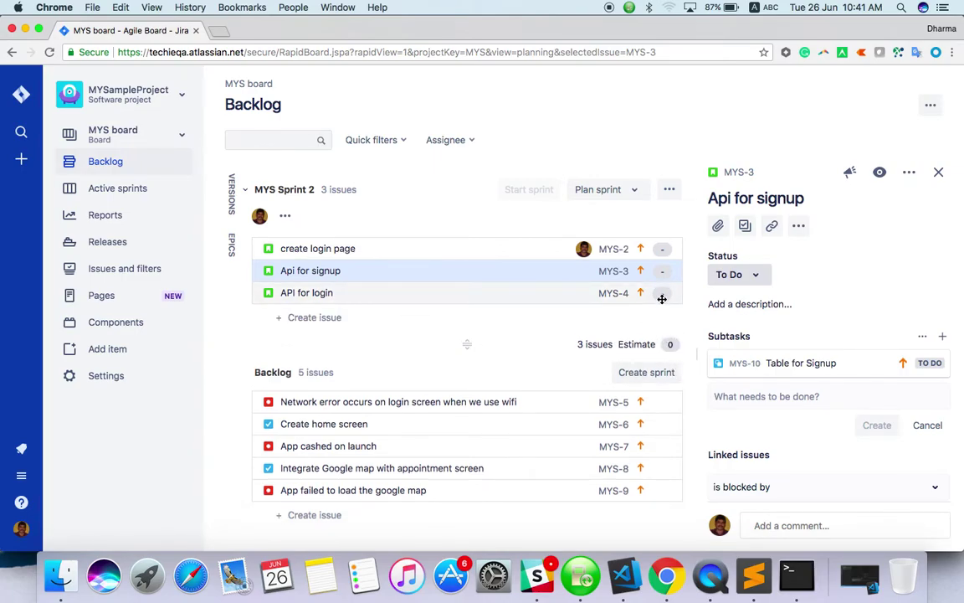
# Step: Log 2h of work on create login page (MYS-2) via Log time
pyautogui.click(529, 248)
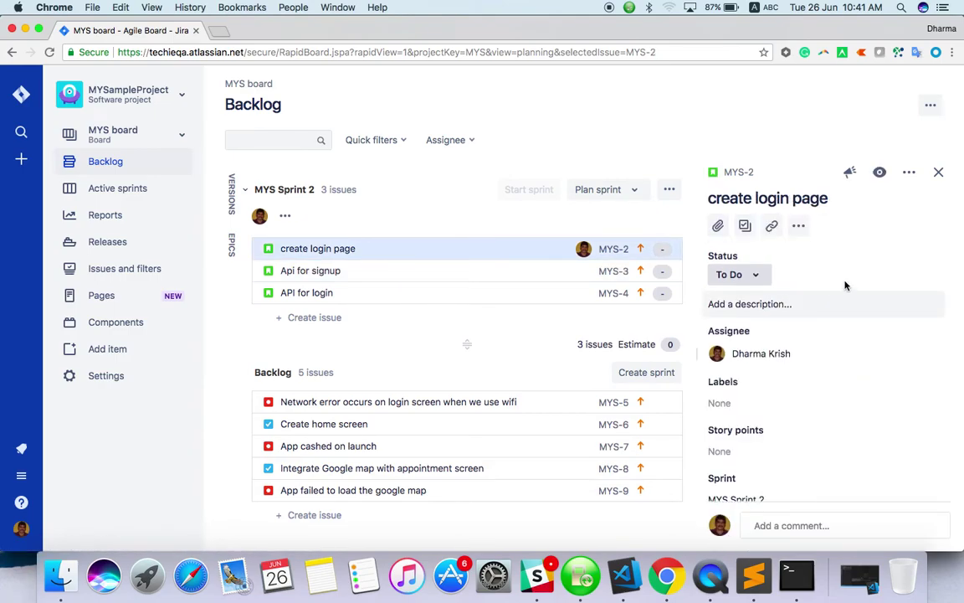
pyautogui.click(797, 226)
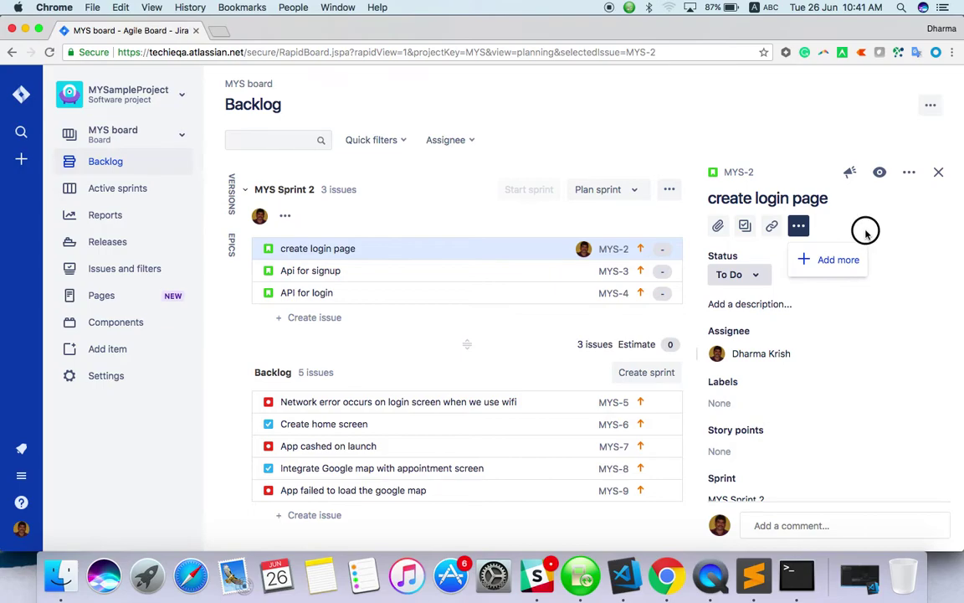
pyautogui.click(910, 173)
pyautogui.click(862, 203)
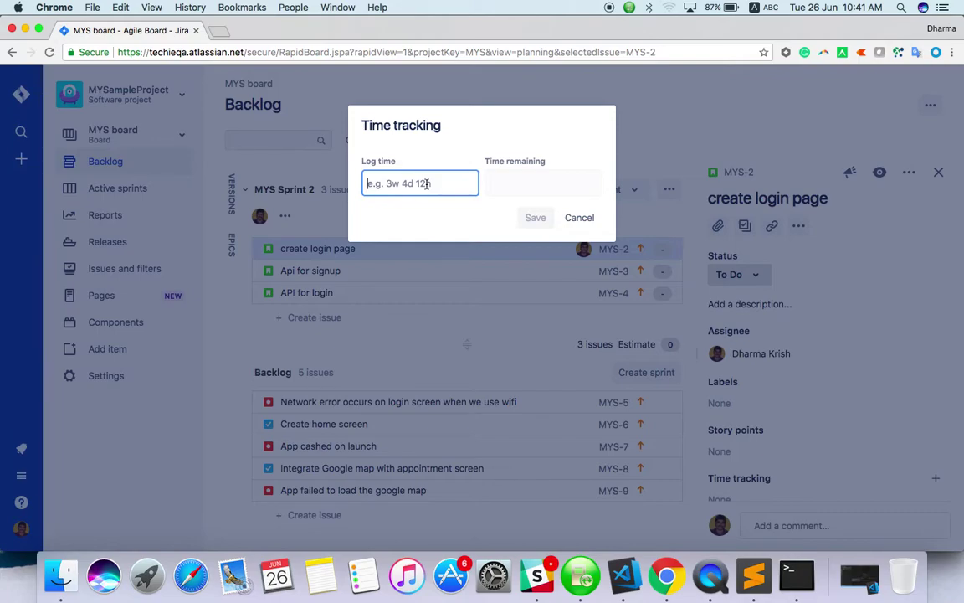
pyautogui.write('2h')
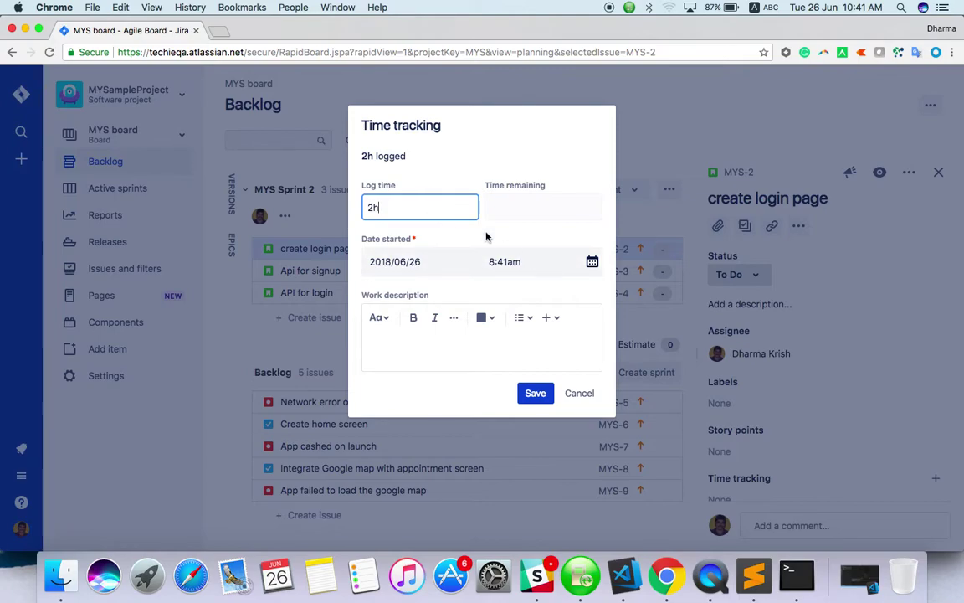
pyautogui.click(540, 394)
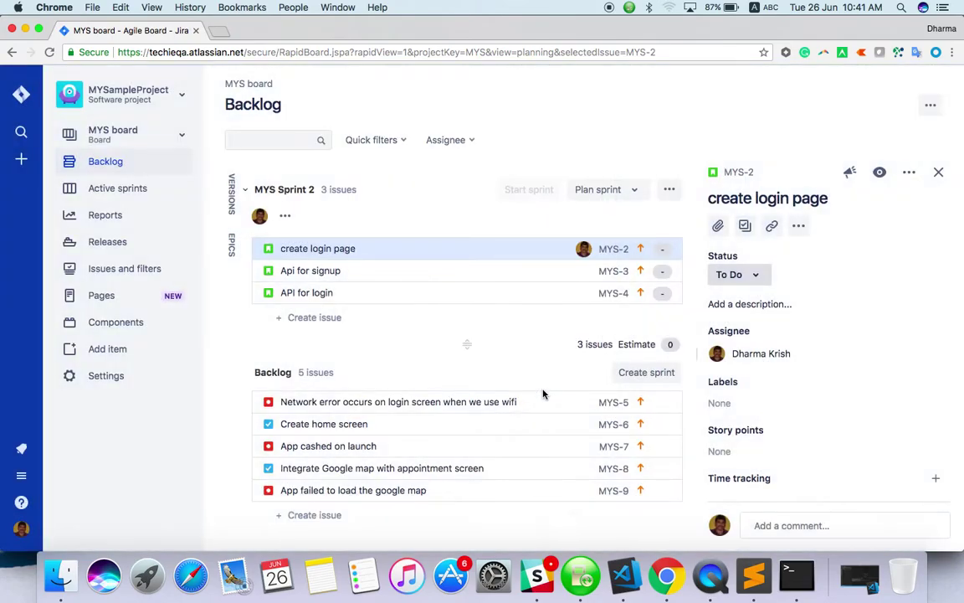
# Step: Show create login page's hidden fields, leaving Time estimate at None
pyautogui.scroll(-5, 835, 362)
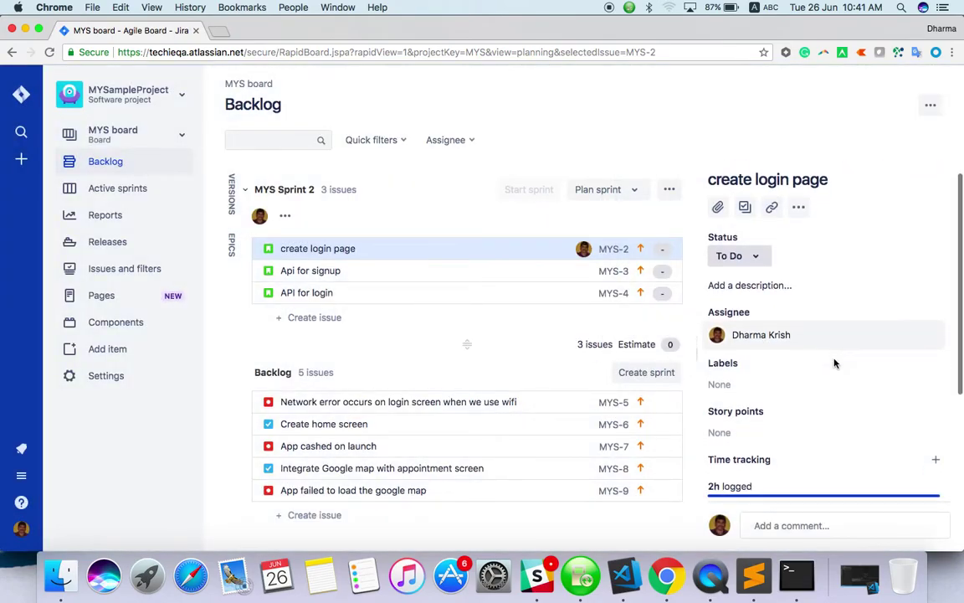
pyautogui.scroll(-2, 835, 362)
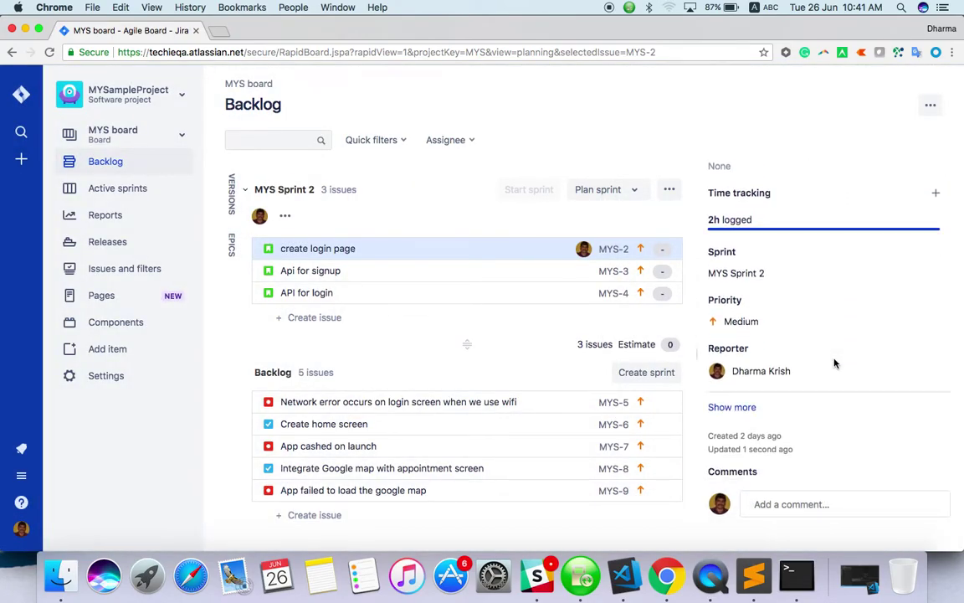
pyautogui.click(744, 410)
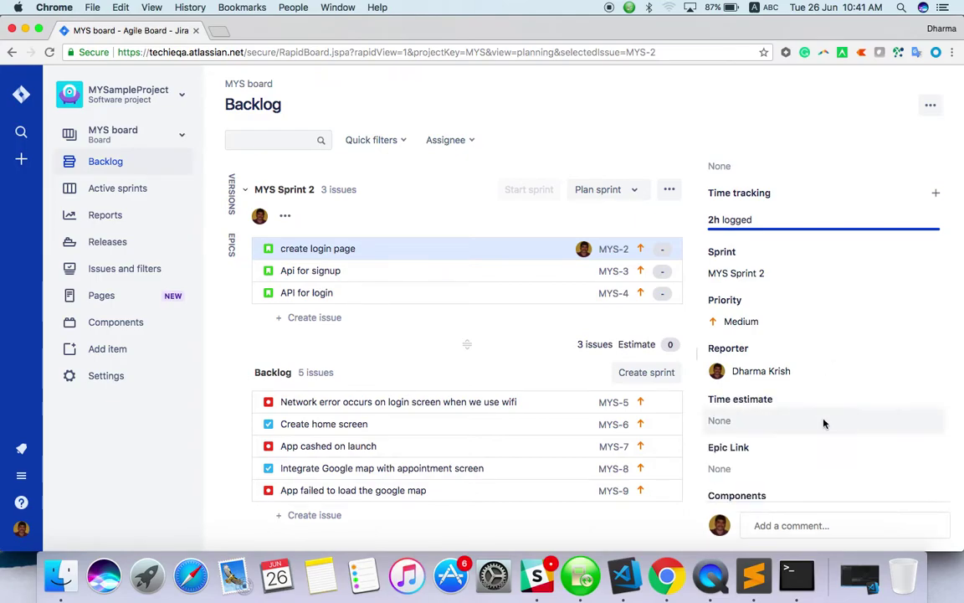
pyautogui.scroll(-3, 822, 422)
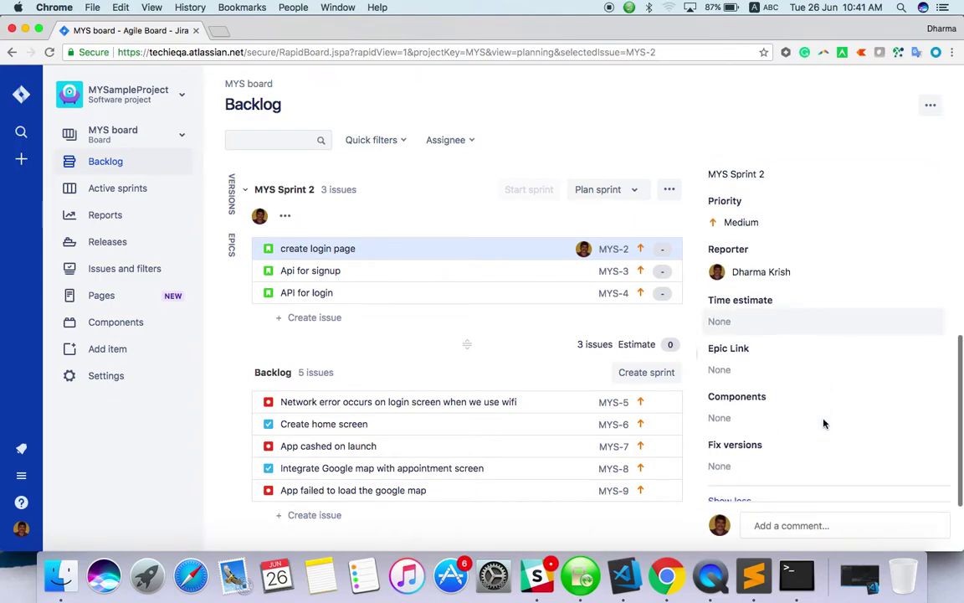
pyautogui.click(797, 323)
pyautogui.click(840, 280)
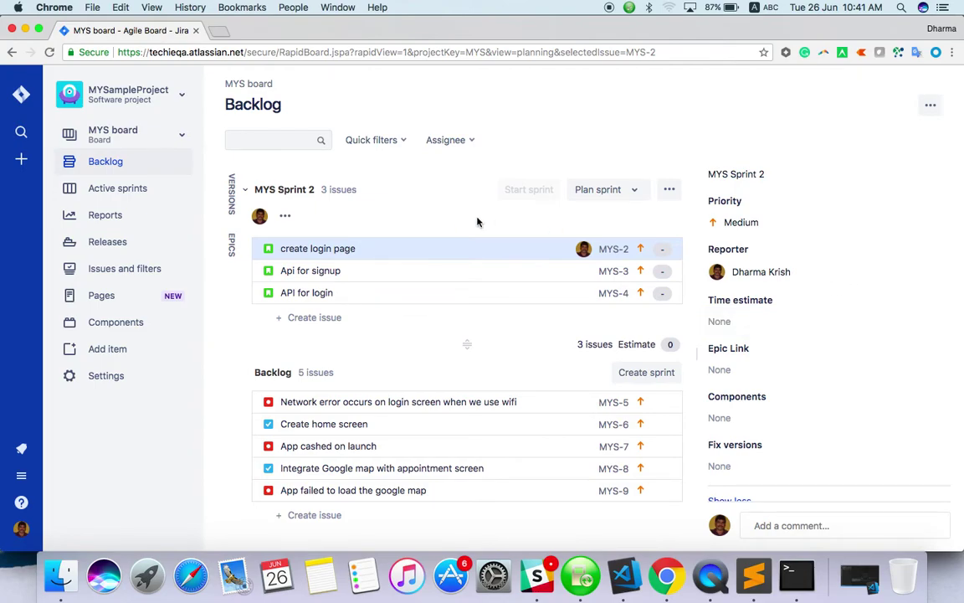
# Step: Step through the sprint issues with j and k, returning to create login page
pyautogui.press('j')
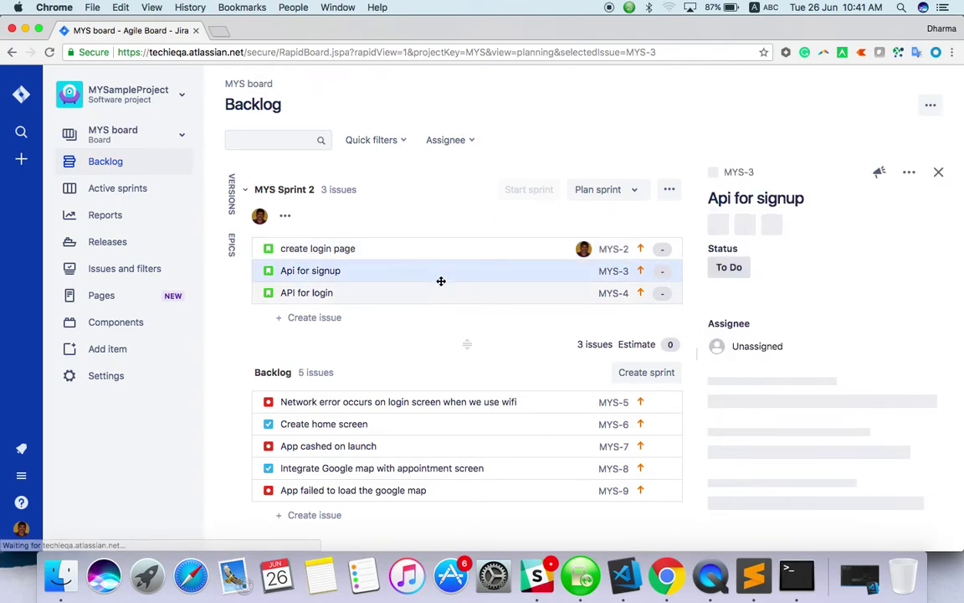
pyautogui.press('j')
pyautogui.press('k')
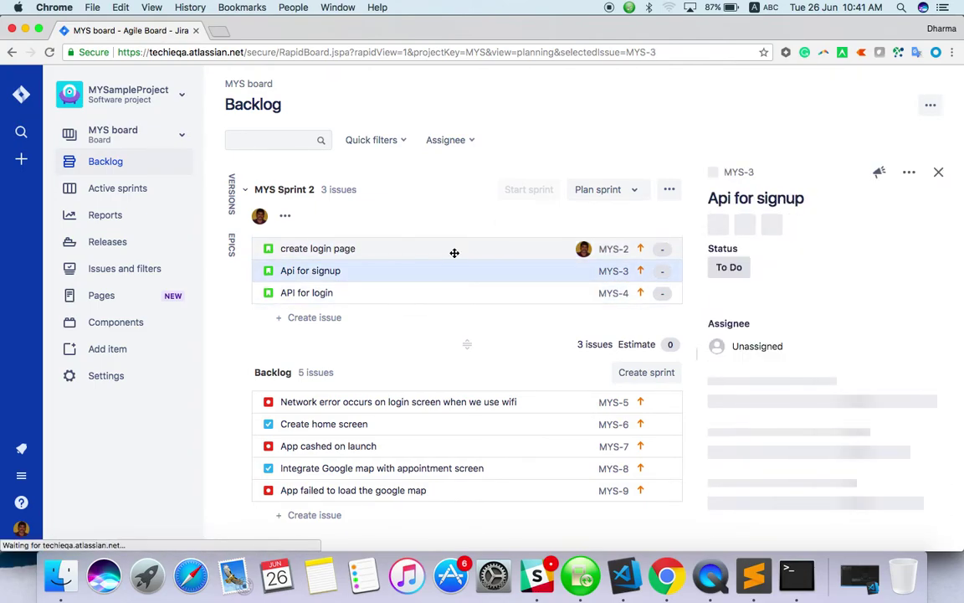
pyautogui.press('k')
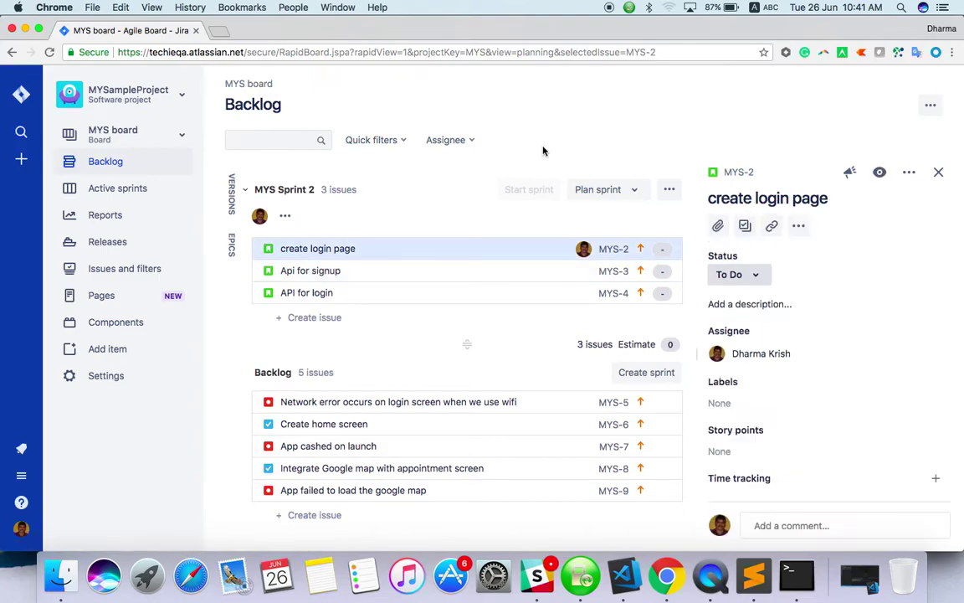
pyautogui.click(460, 251)
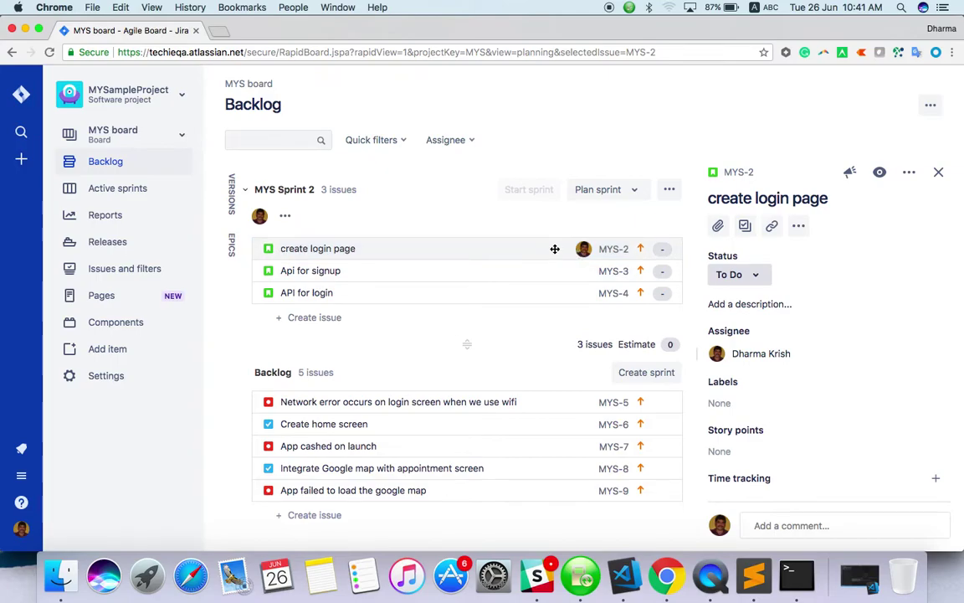
pyautogui.scroll(-5, 817, 421)
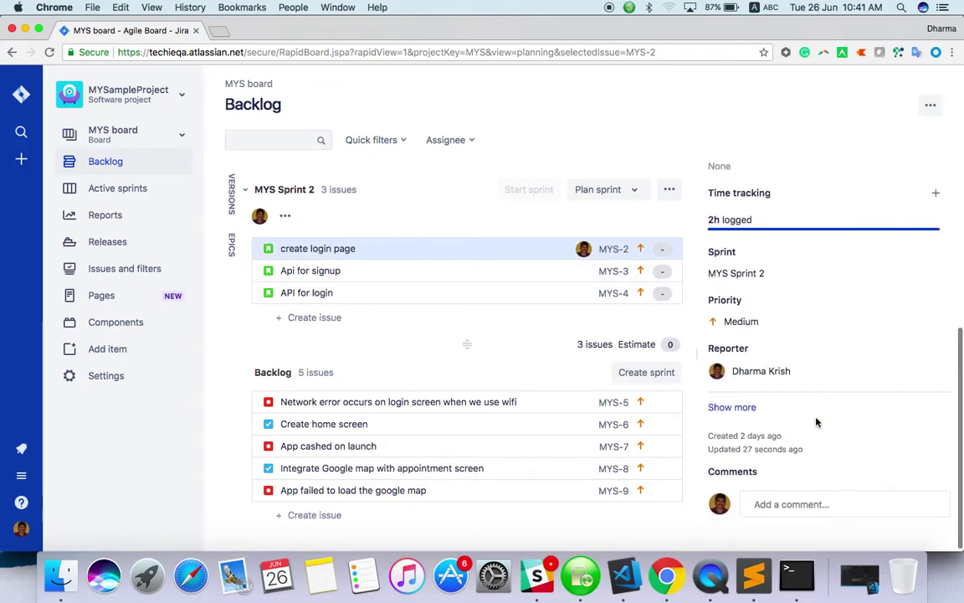
# Step: Set create login page's Time estimate to 4h 30m
pyautogui.click(733, 408)
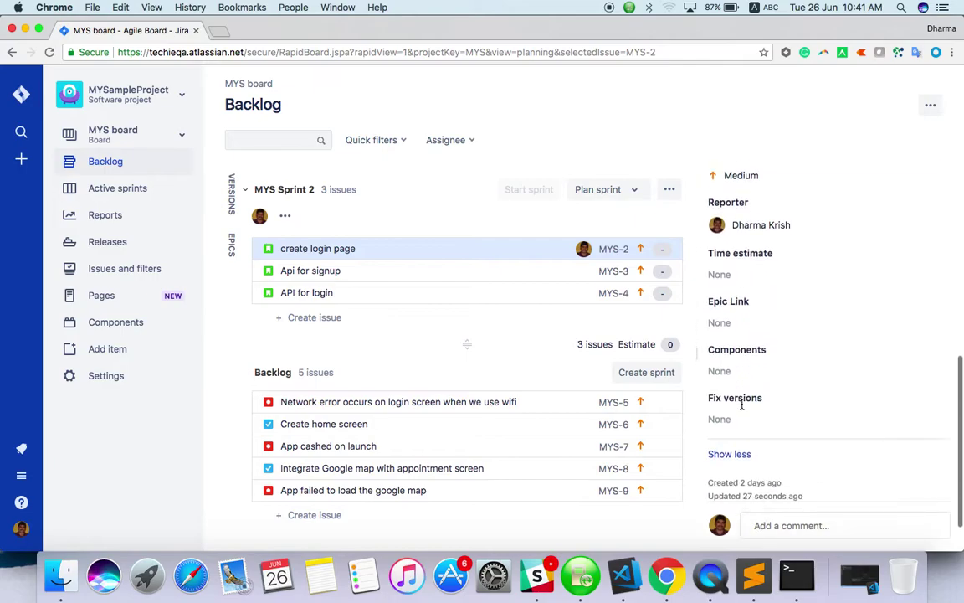
pyautogui.click(761, 271)
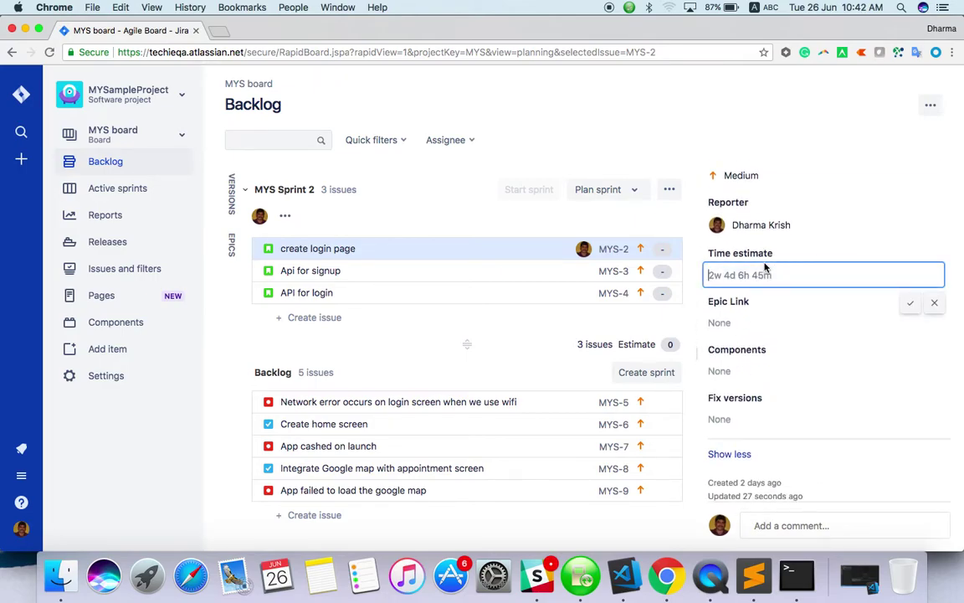
pyautogui.write('2')
pyautogui.press('BackSpace')
pyautogui.write('1')
pyautogui.press('BackSpace')
pyautogui.press('BackSpace')
pyautogui.write('4h 30')
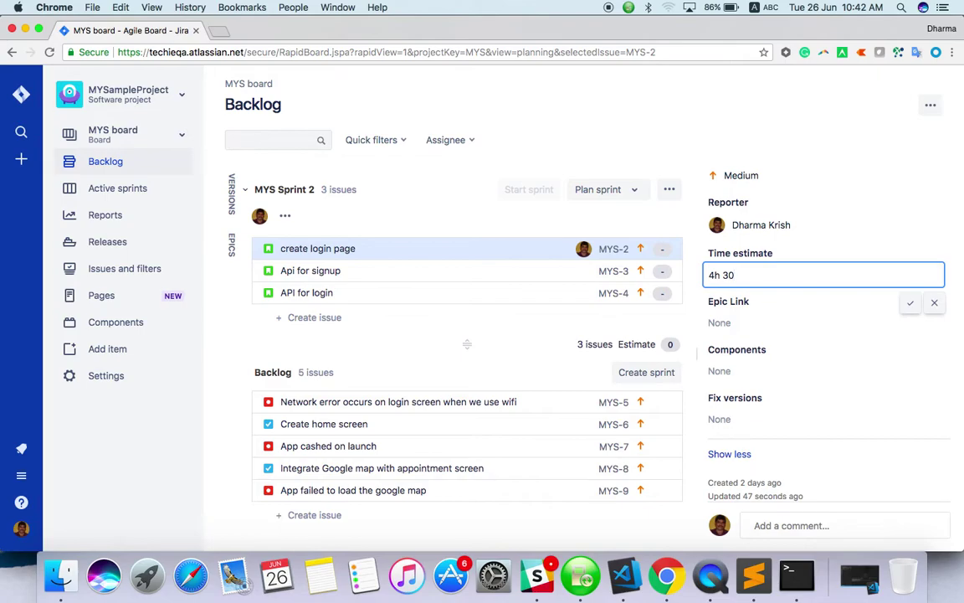
pyautogui.write('m')
pyautogui.click(910, 303)
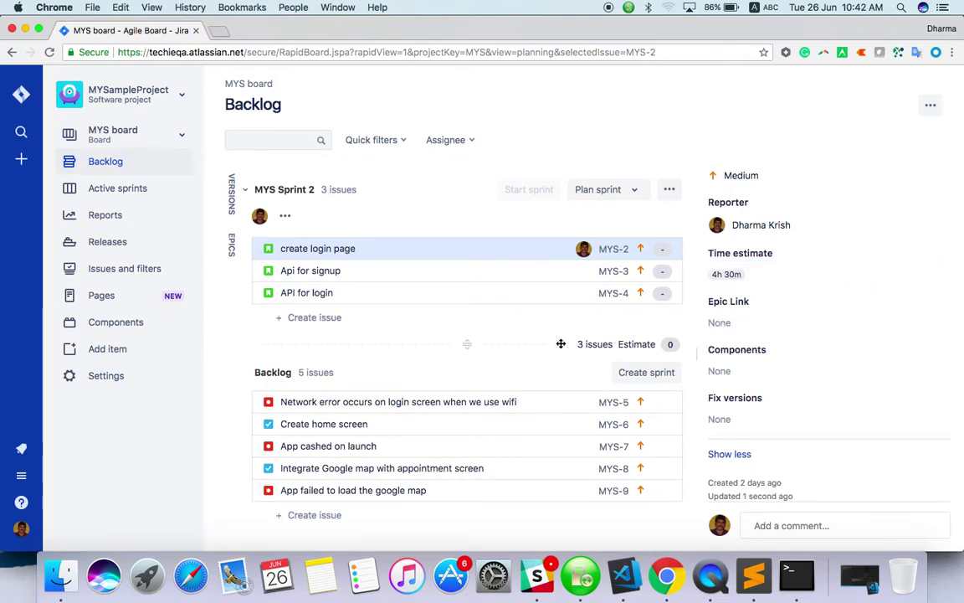
# Step: Reopen the Time estimate and confirm it unchanged at 4h 30m
pyautogui.scroll(-2, 855, 366)
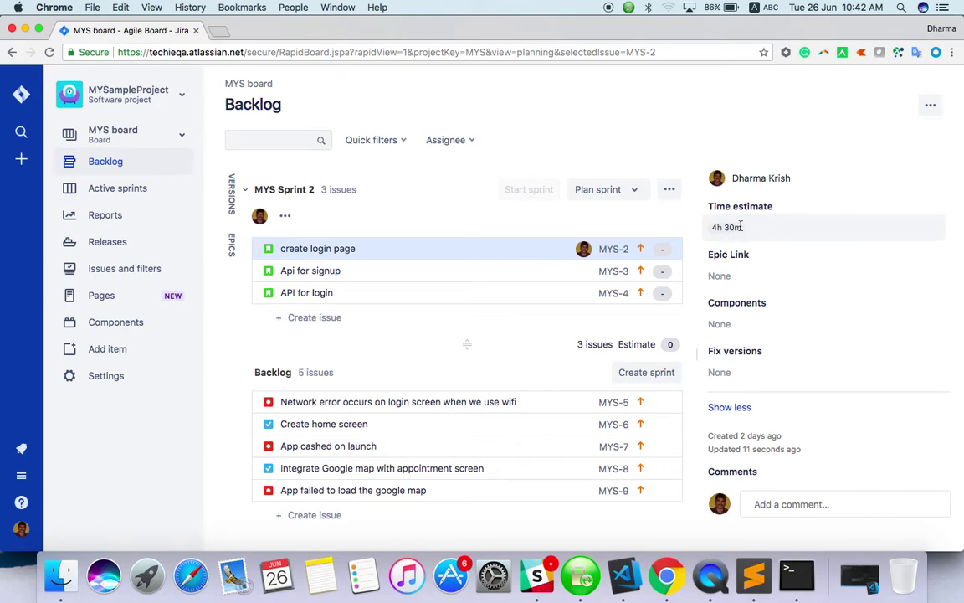
pyautogui.click(710, 224)
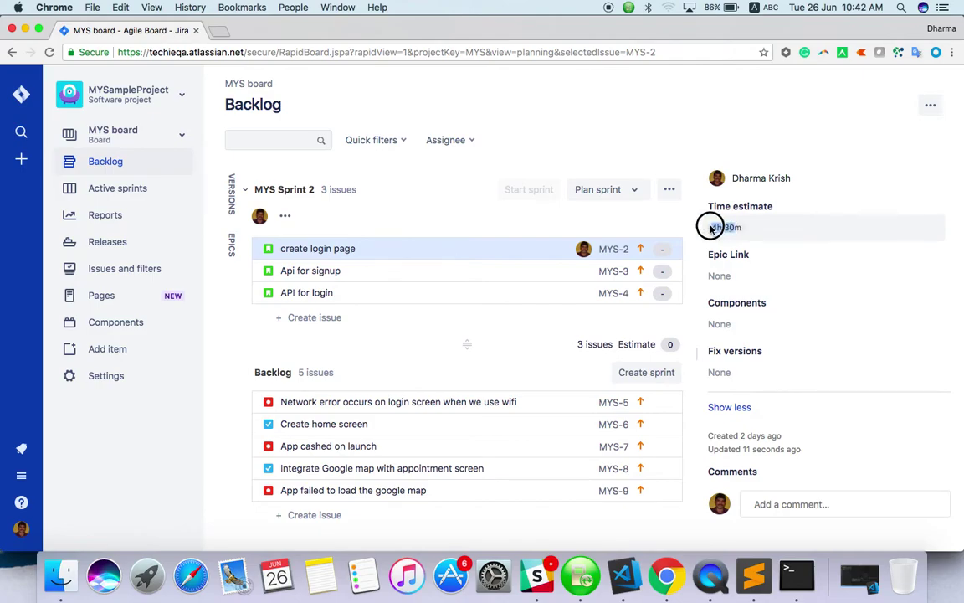
pyautogui.click(755, 229)
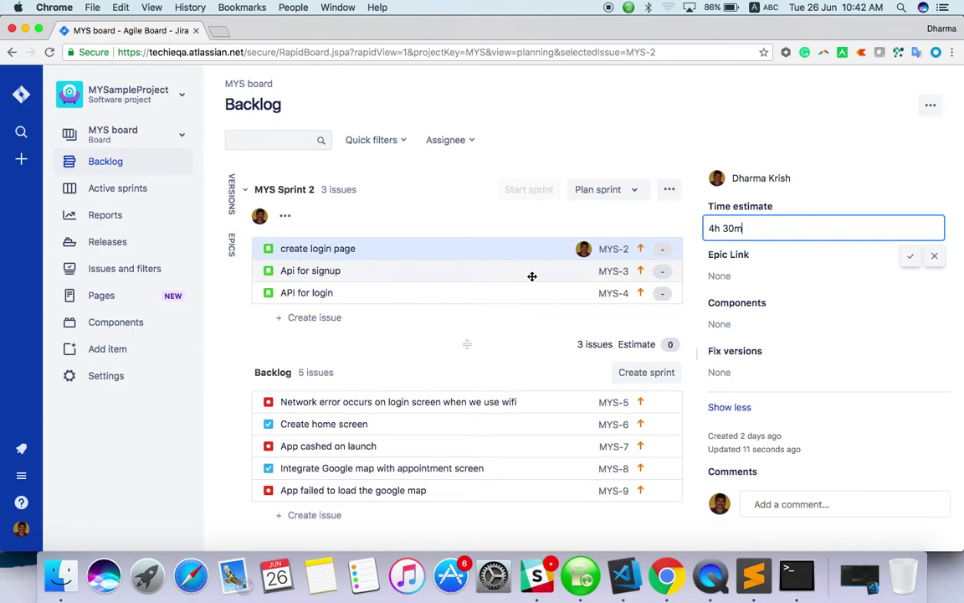
pyautogui.click(814, 139)
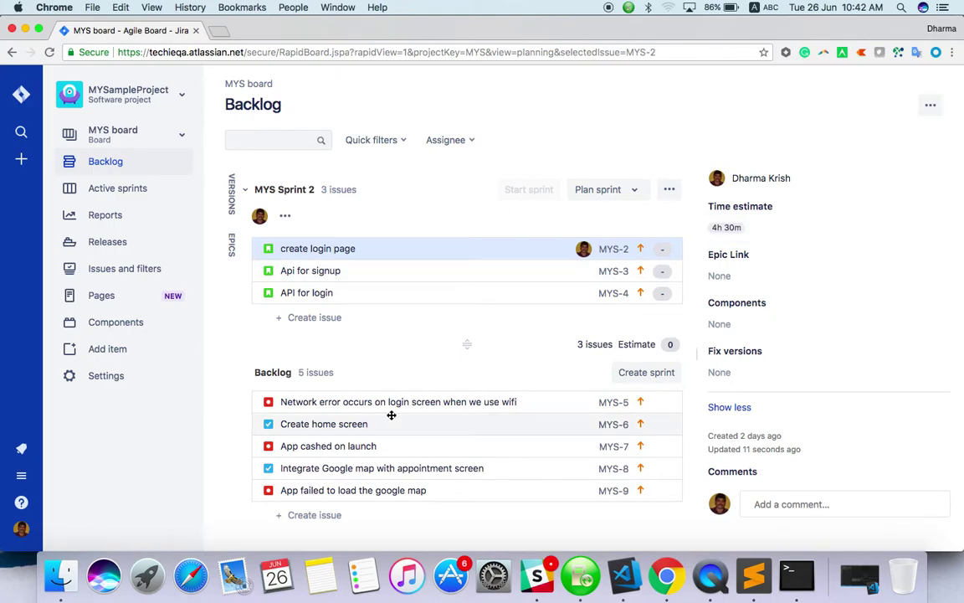
pyautogui.scroll(3, 391, 415)
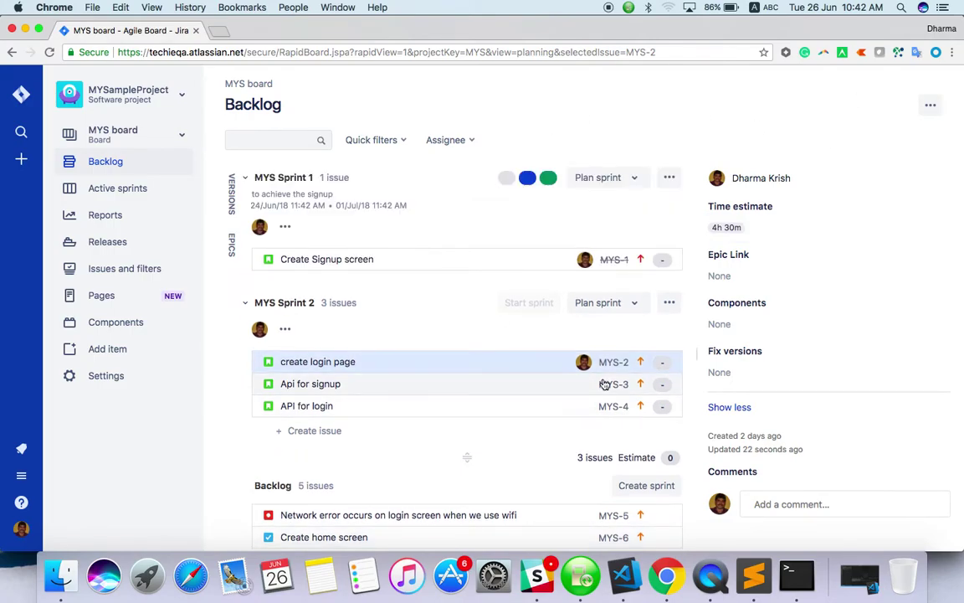
pyautogui.scroll(-3, 443, 520)
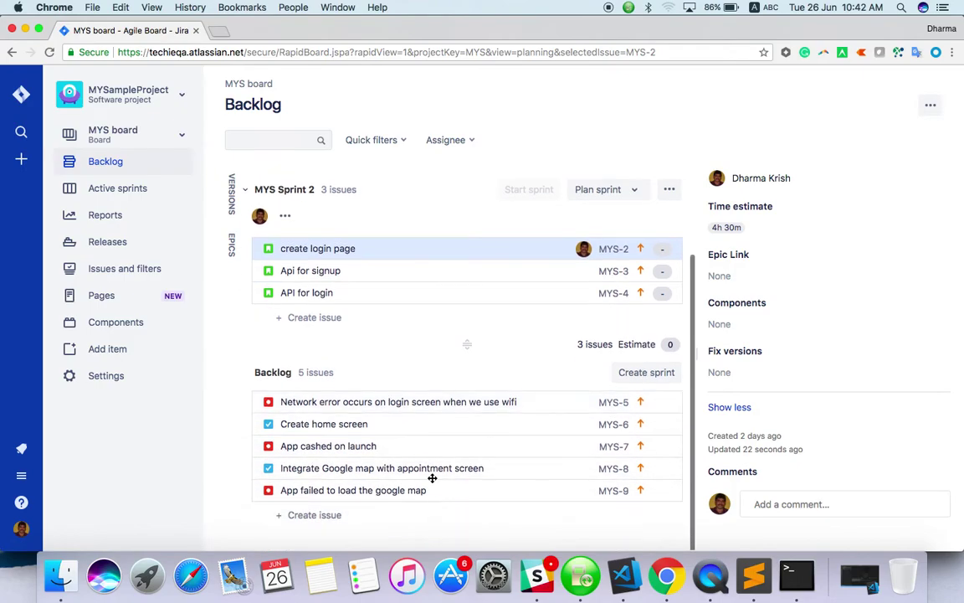